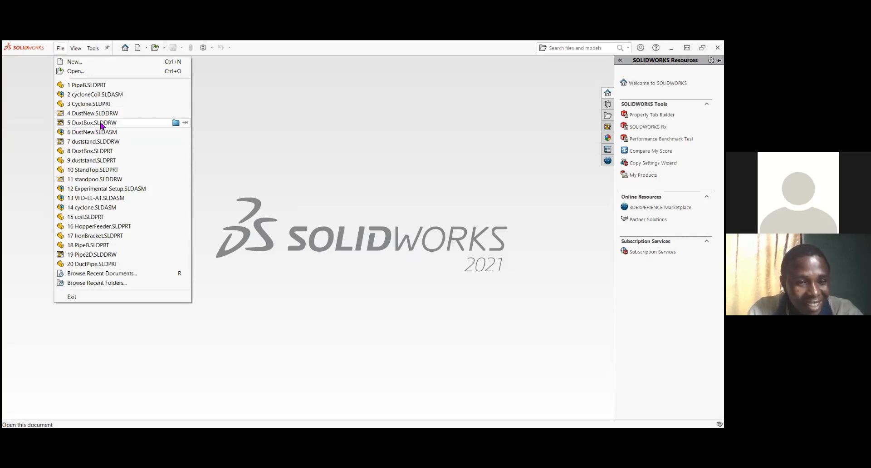
# - Try to open the recent drawing DuxtBox.SLDDRW
pyautogui.click(101, 124)
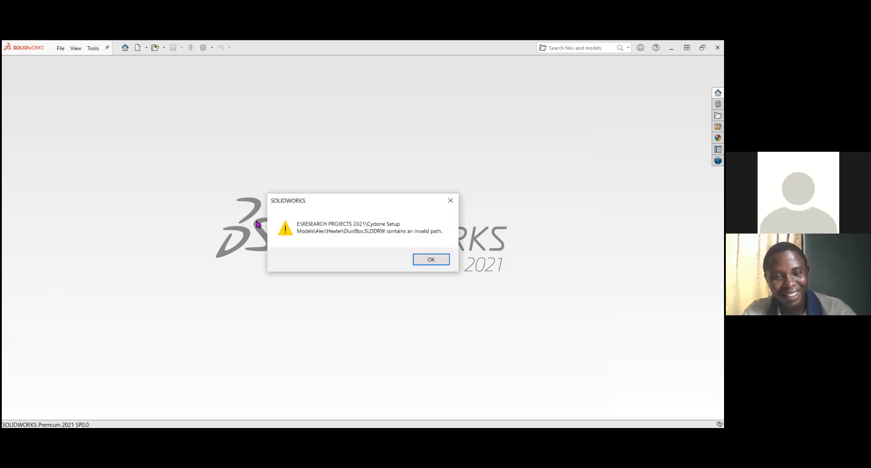
pyautogui.click(450, 200)
# - Open the assembly DustNew.SLDASM from the Heater folder
pyautogui.click(60, 48)
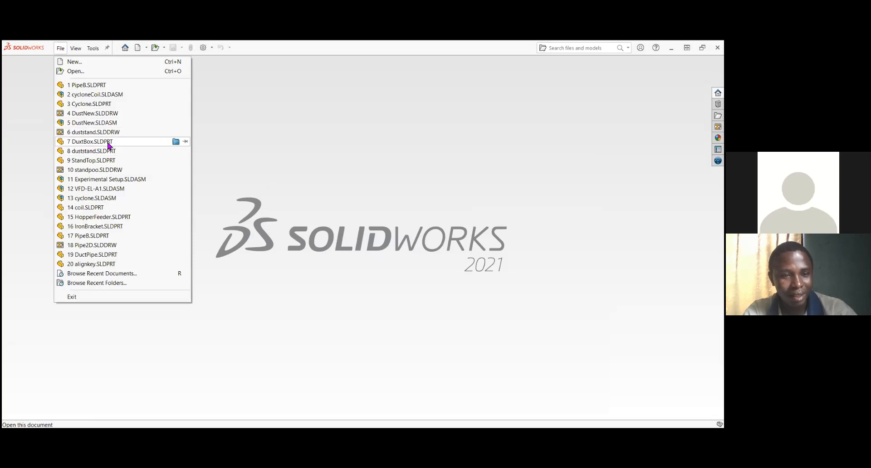
pyautogui.click(70, 73)
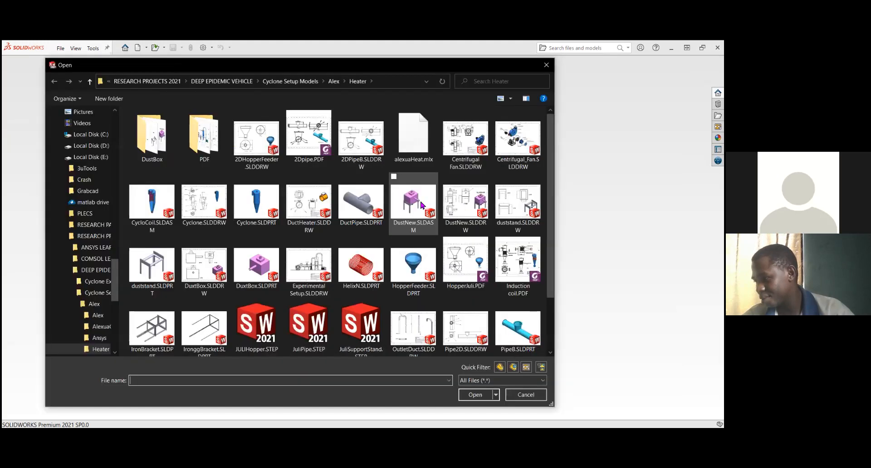
pyautogui.click(418, 204)
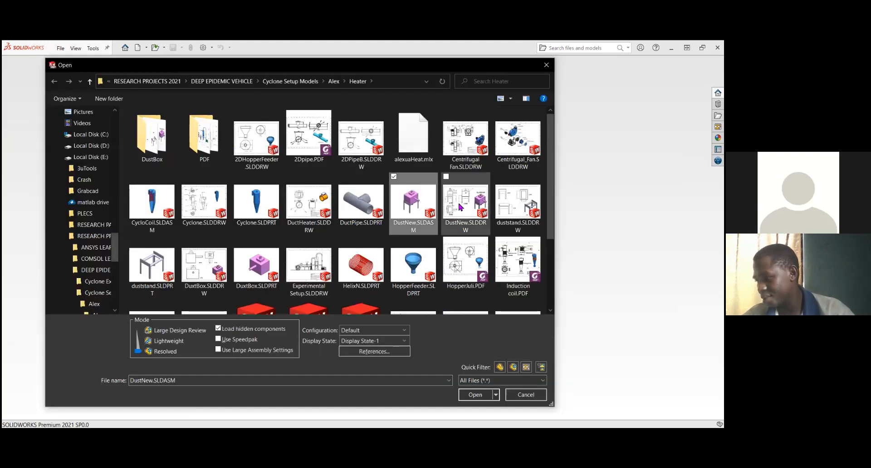
pyautogui.scroll(-2, 263, 286)
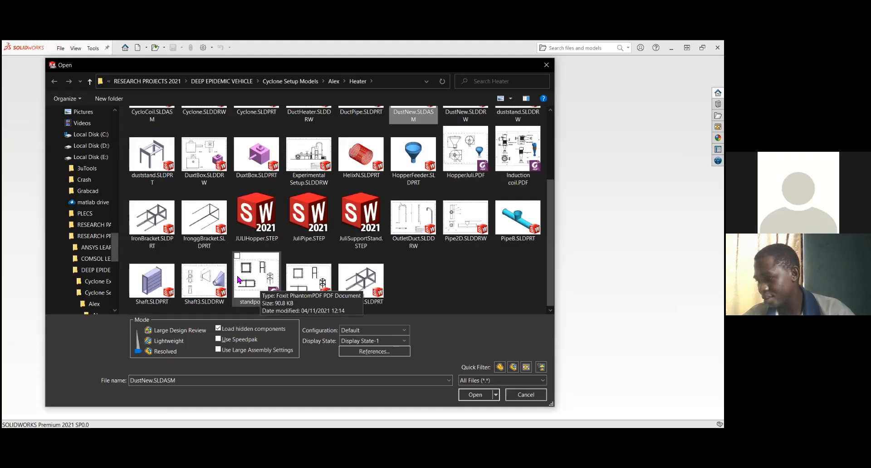
pyautogui.scroll(2, 245, 267)
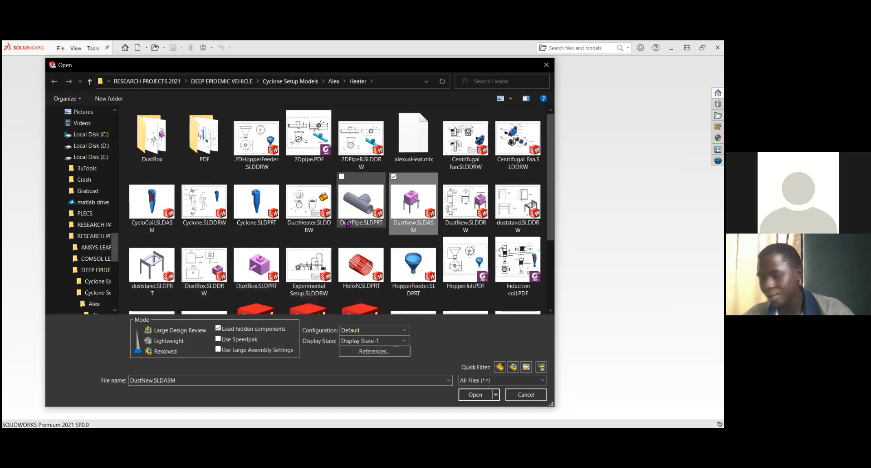
pyautogui.click(475, 394)
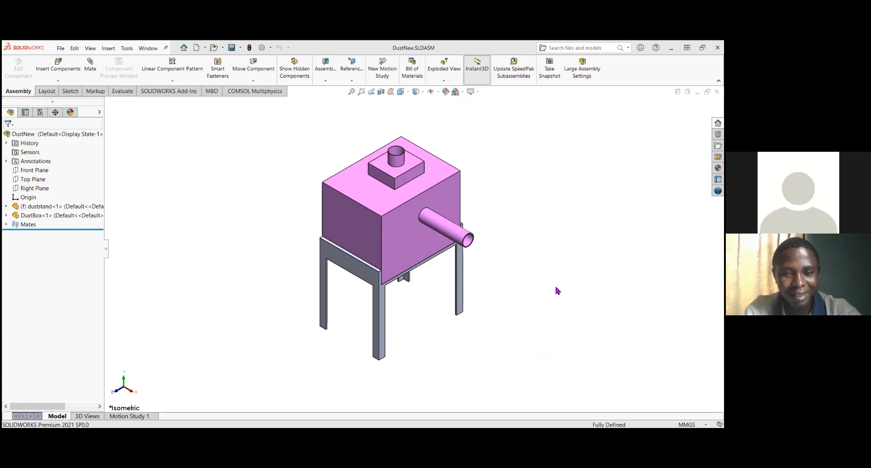
pyautogui.scroll(5, 561, 293)
pyautogui.scroll(-5, 561, 292)
pyautogui.press('f')
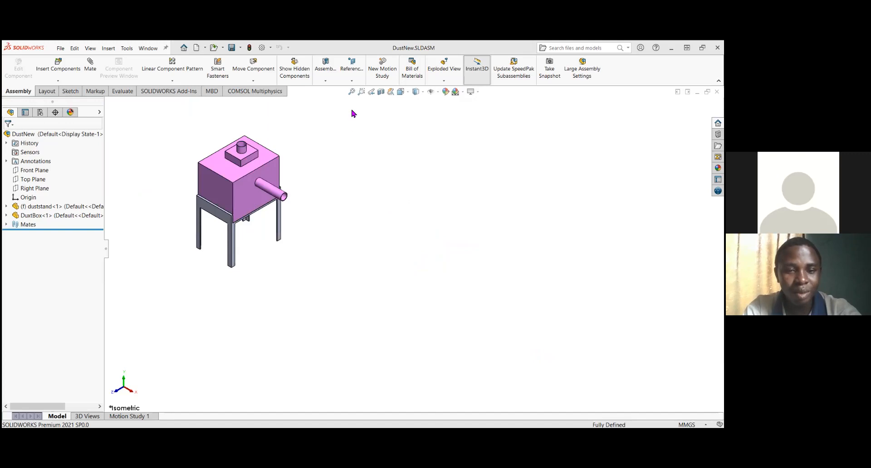
pyautogui.press('f')
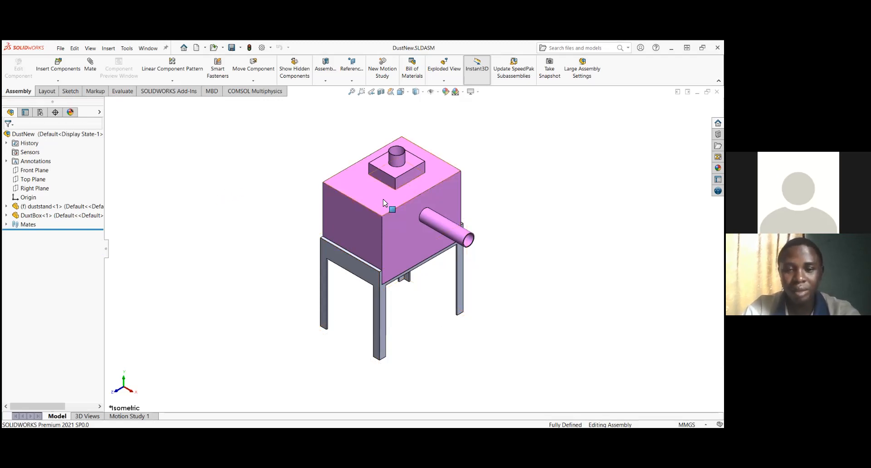
pyautogui.hotkey('ctrl', 'Down')
pyautogui.click(352, 92)
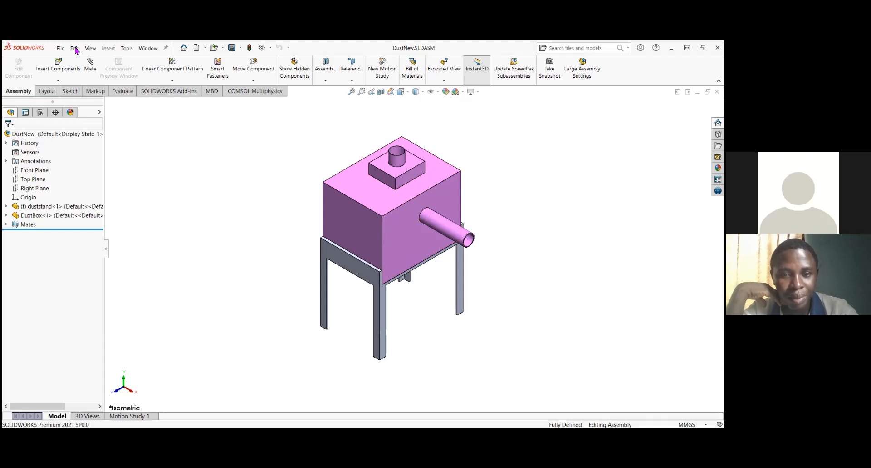
pyautogui.click(61, 61)
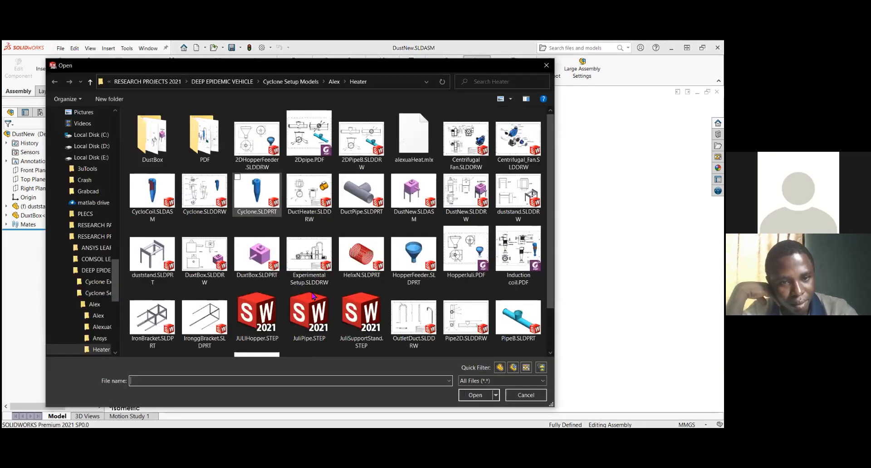
pyautogui.scroll(-1, 312, 291)
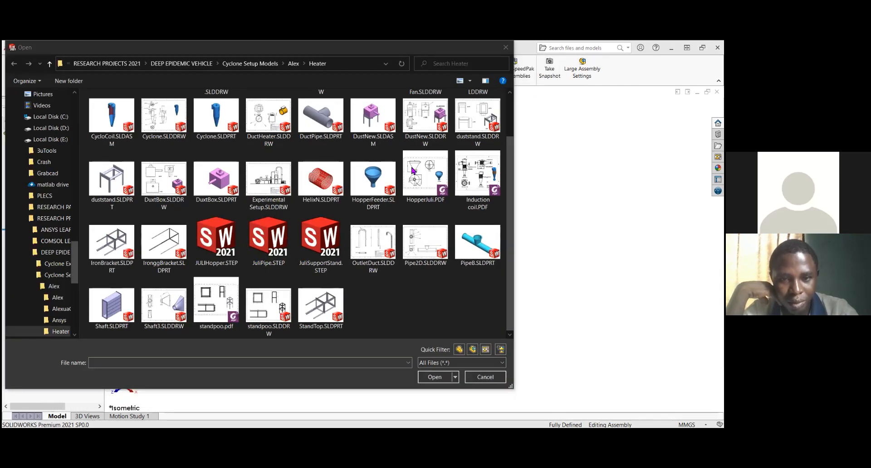
pyautogui.scroll(3, 249, 202)
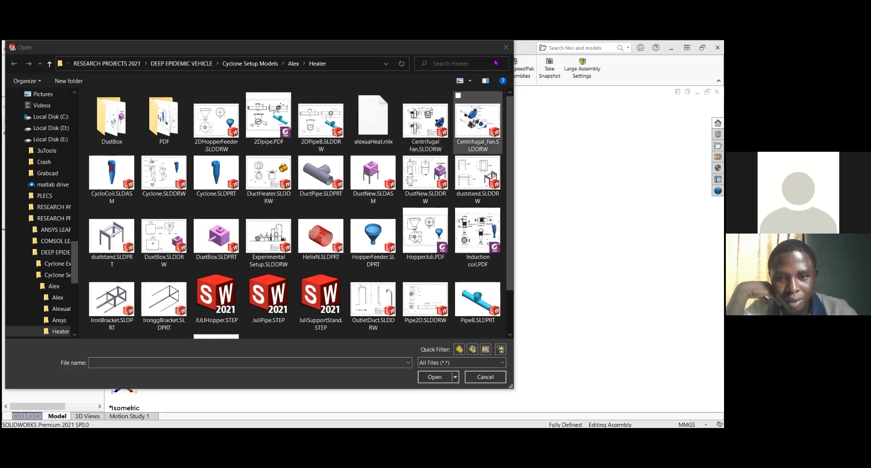
pyautogui.press('Escape')
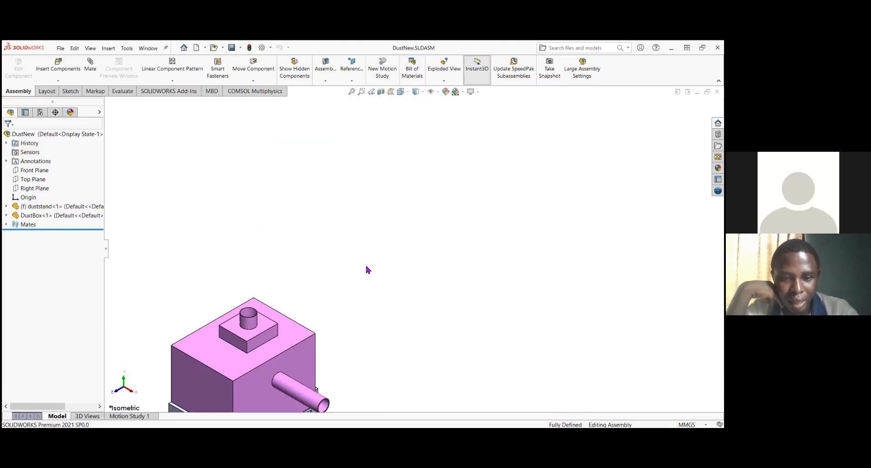
pyautogui.scroll(5, 362, 245)
pyautogui.click(351, 92)
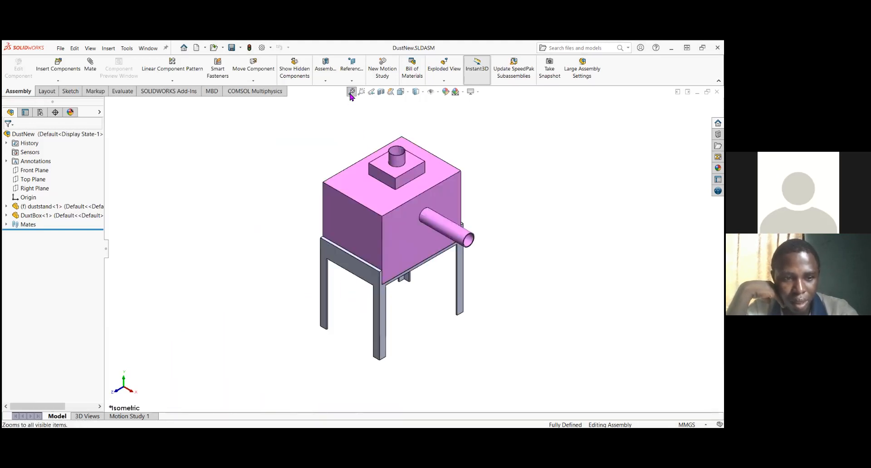
# - Inspect the duststand component in the assembly and the Sketch1 behind its Boss-Extrude1 feature
pyautogui.click(376, 302)
pyautogui.click(377, 303)
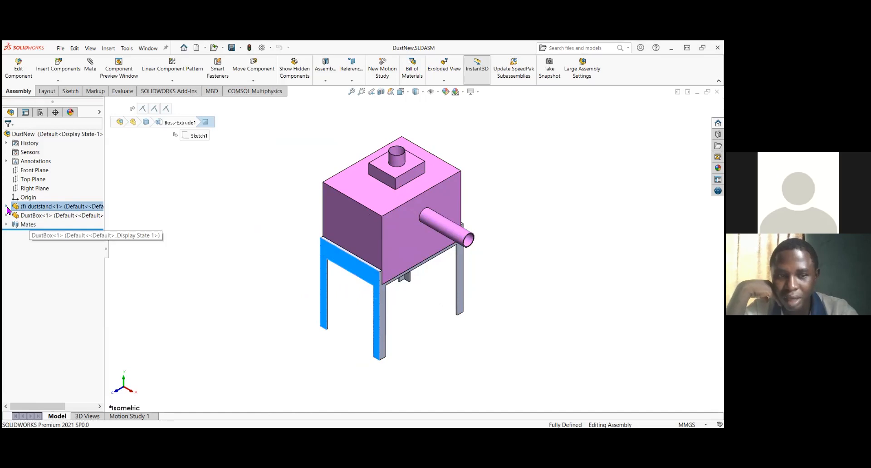
pyautogui.rightClick(376, 193)
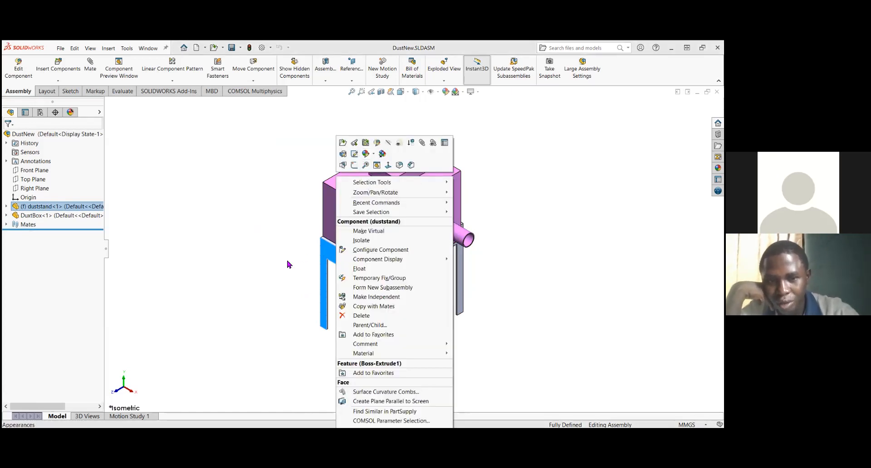
pyautogui.click(334, 257)
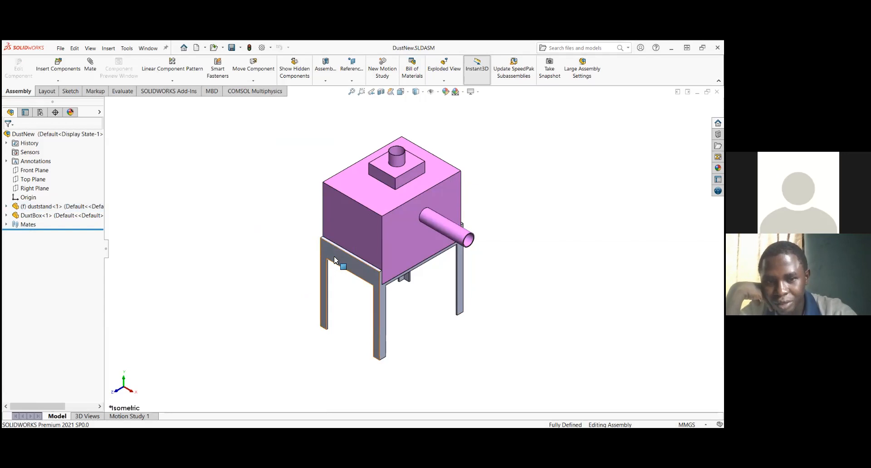
pyautogui.click(56, 207)
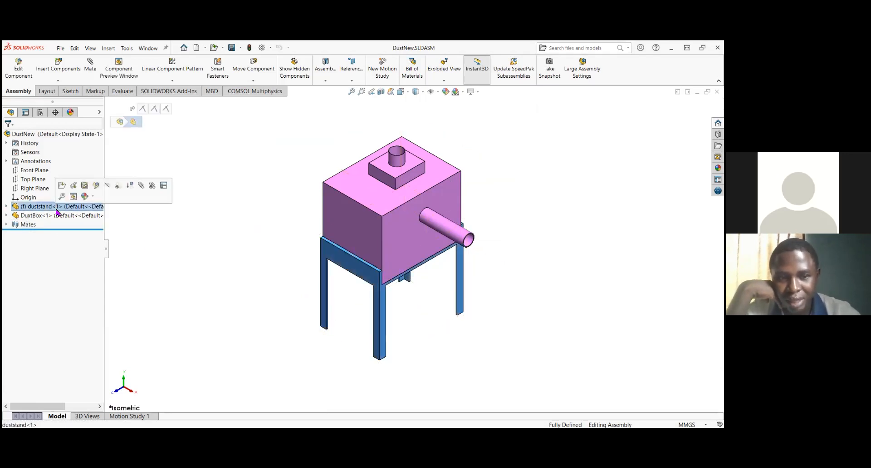
pyautogui.click(447, 330)
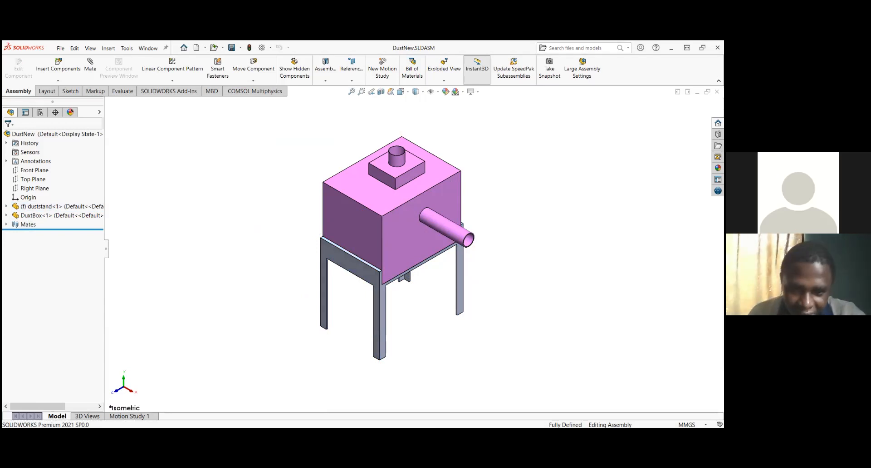
pyautogui.click(367, 273)
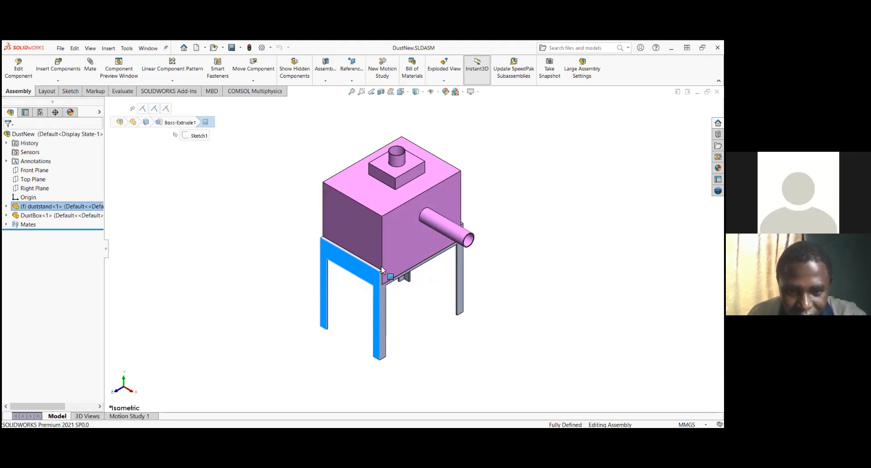
pyautogui.click(190, 135)
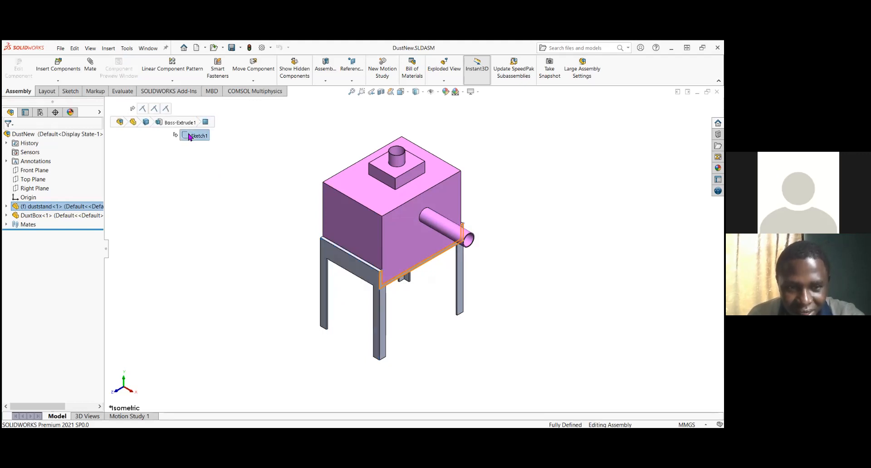
pyautogui.rightClick(199, 223)
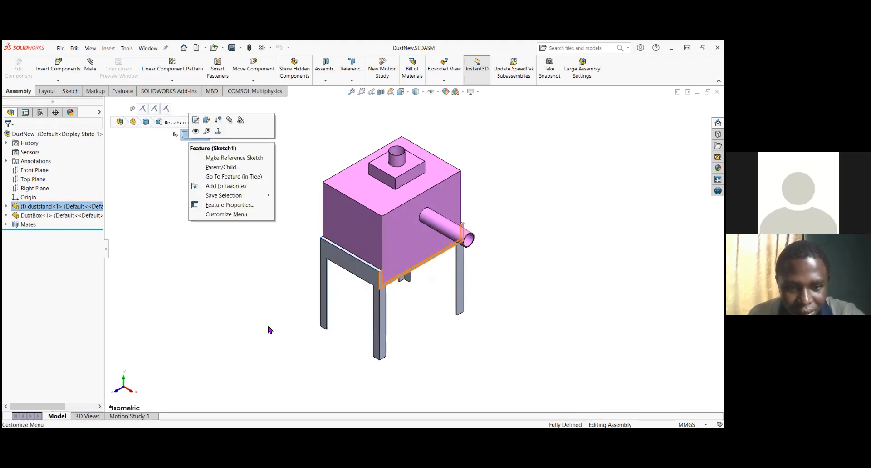
pyautogui.click(381, 289)
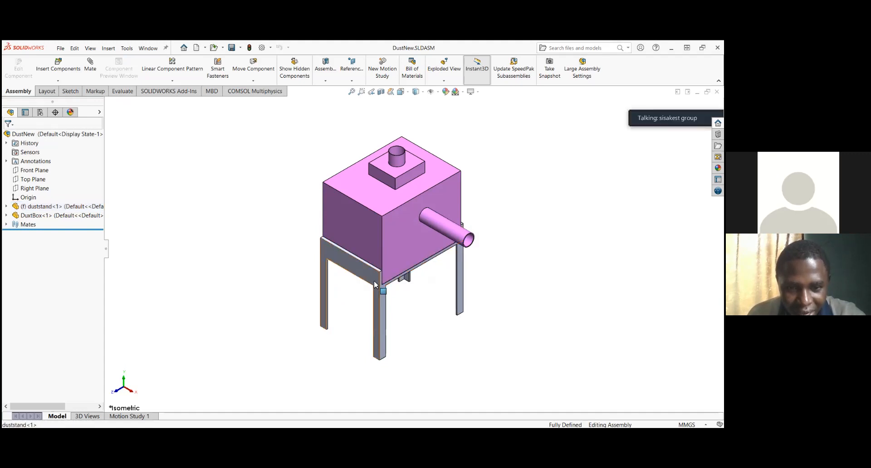
# - Open the duststand component as a separate part and select the long rear edge of its top frame
pyautogui.rightClick(375, 284)
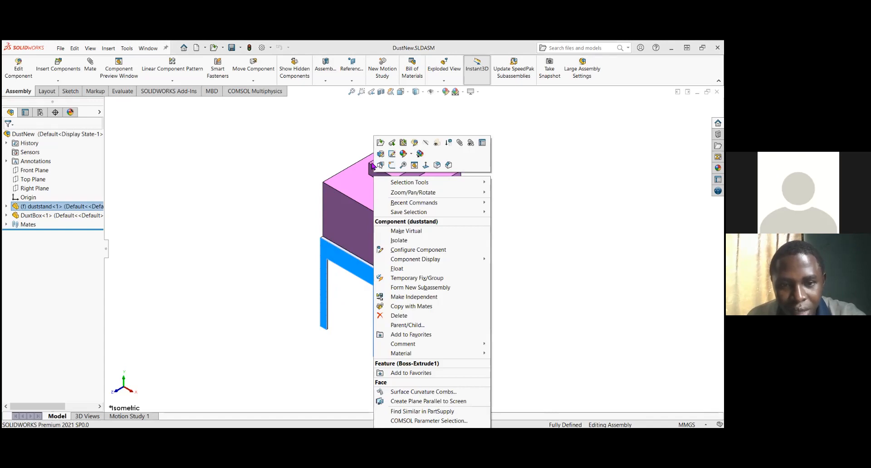
pyautogui.click(381, 144)
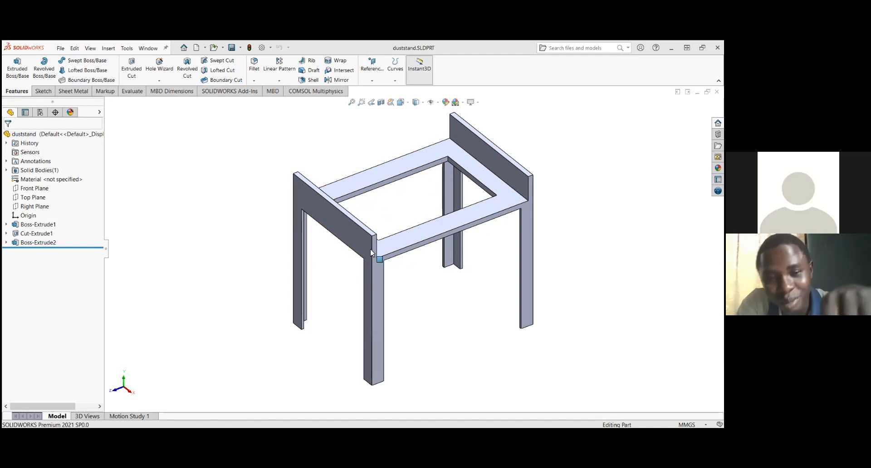
pyautogui.click(376, 170)
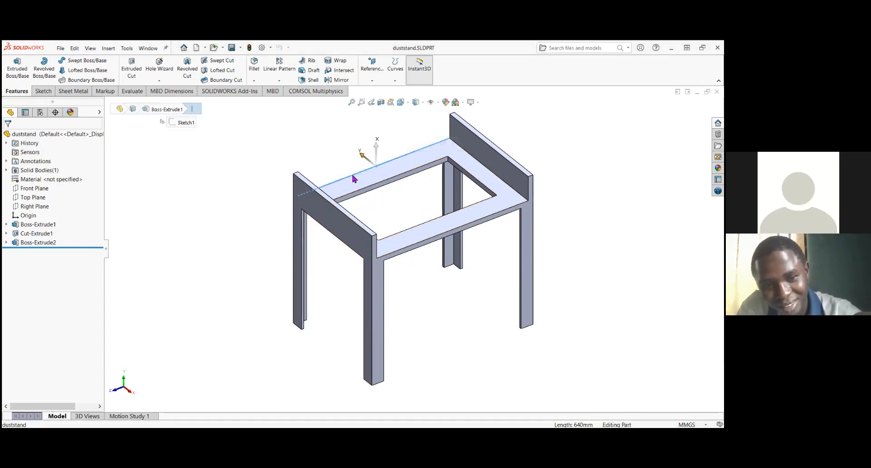
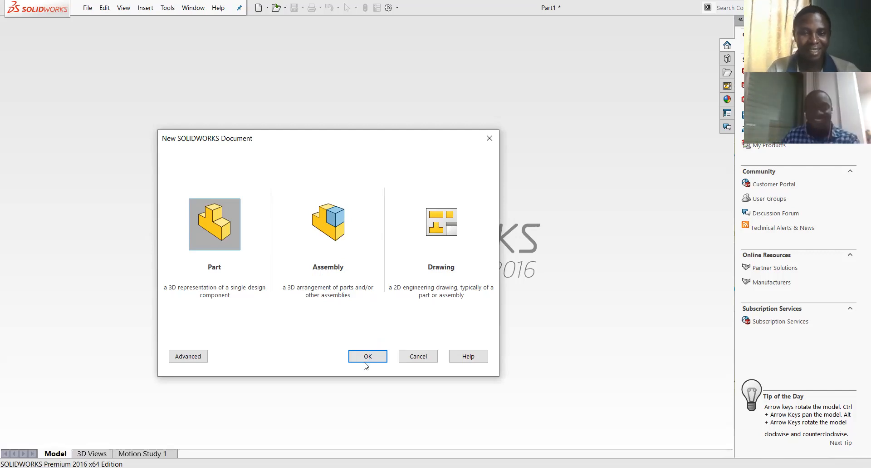
# - Create a new part document and show its feature tree
pyautogui.click(366, 360)
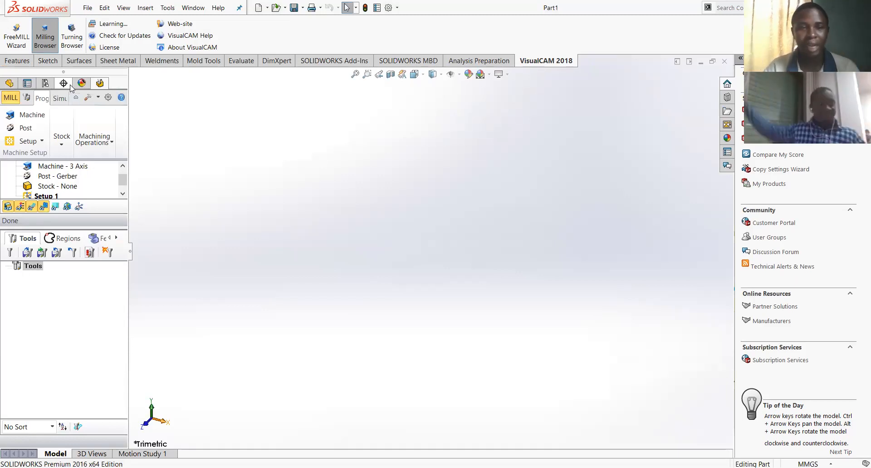
pyautogui.click(9, 85)
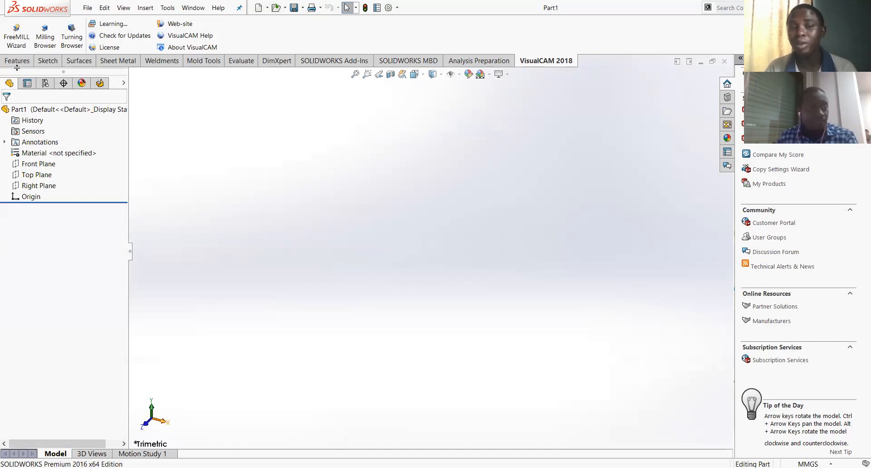
# - Start a 3D sketch in the new part
pyautogui.click(48, 63)
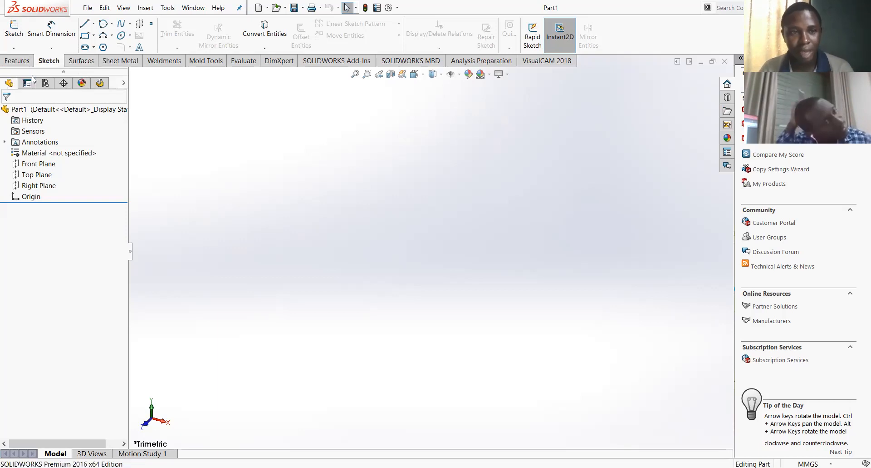
pyautogui.click(22, 63)
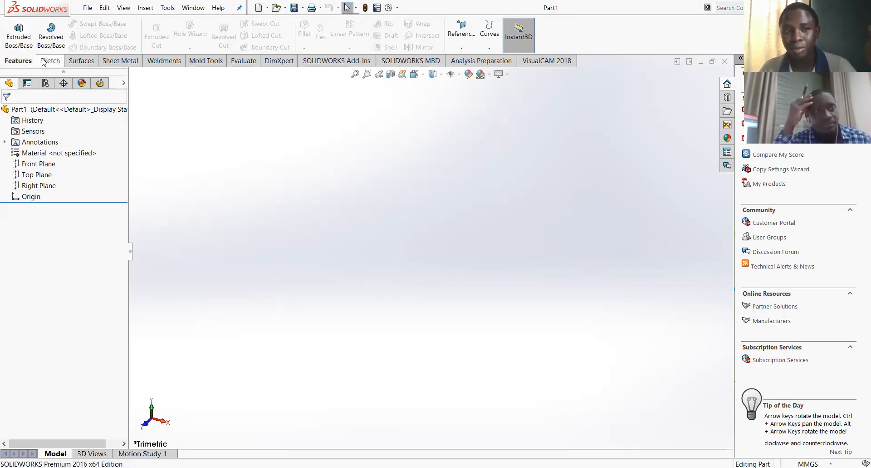
pyautogui.click(39, 59)
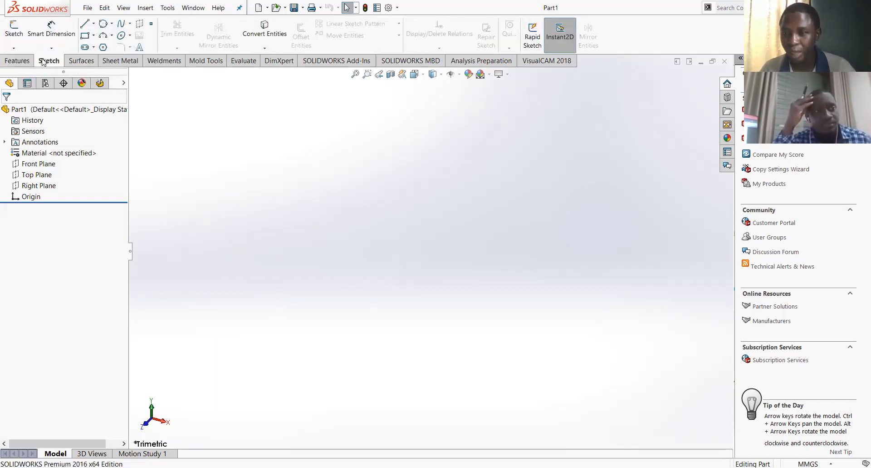
pyautogui.click(8, 49)
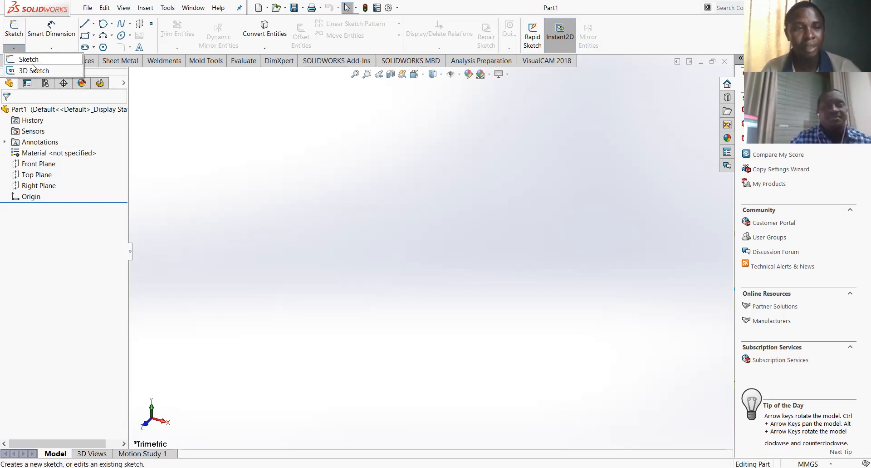
pyautogui.click(32, 70)
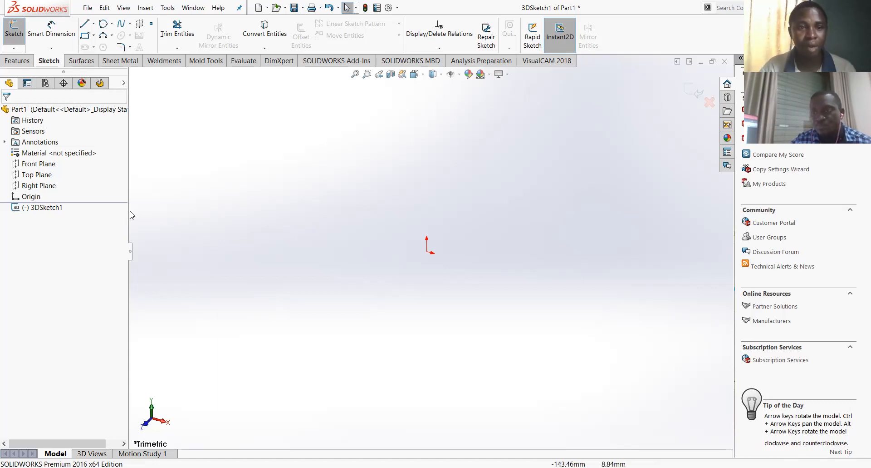
# - Draw a center rectangle about 202 by 70 mm on the ZX plane, centred on the origin
pyautogui.click(86, 35)
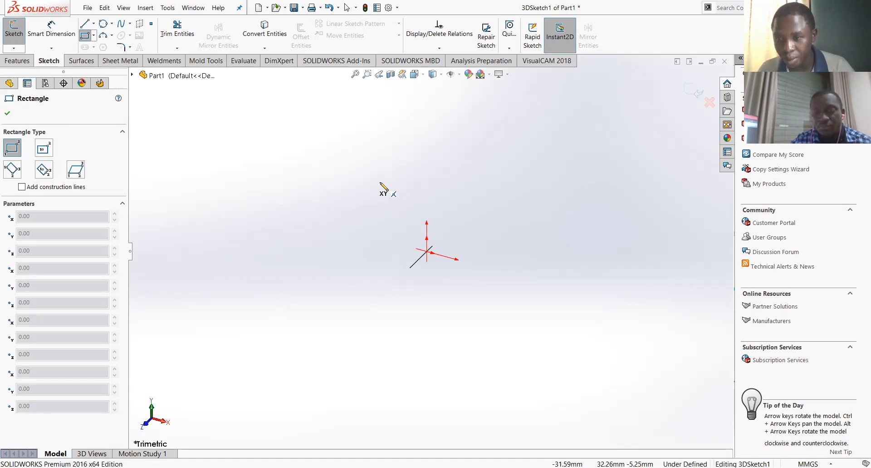
pyautogui.press('Tab')
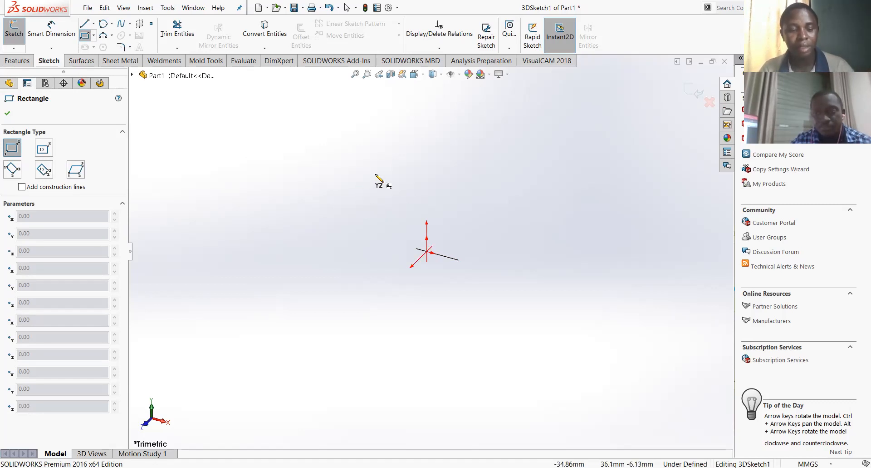
pyautogui.press('Tab')
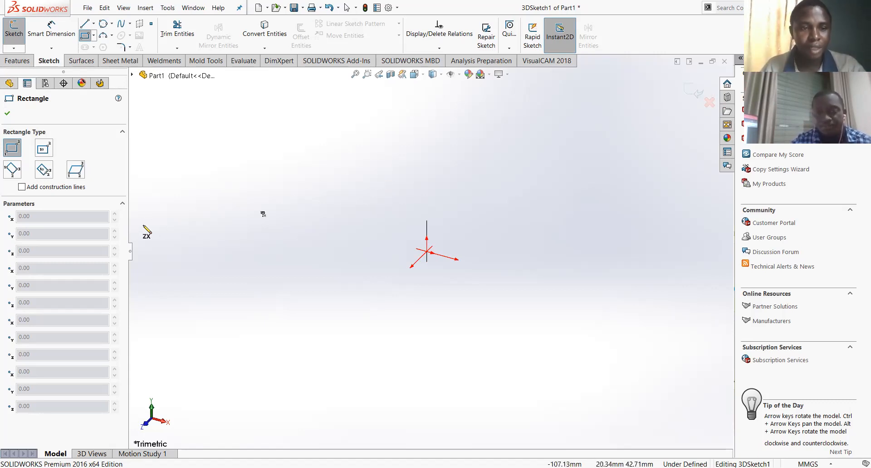
pyautogui.click(42, 150)
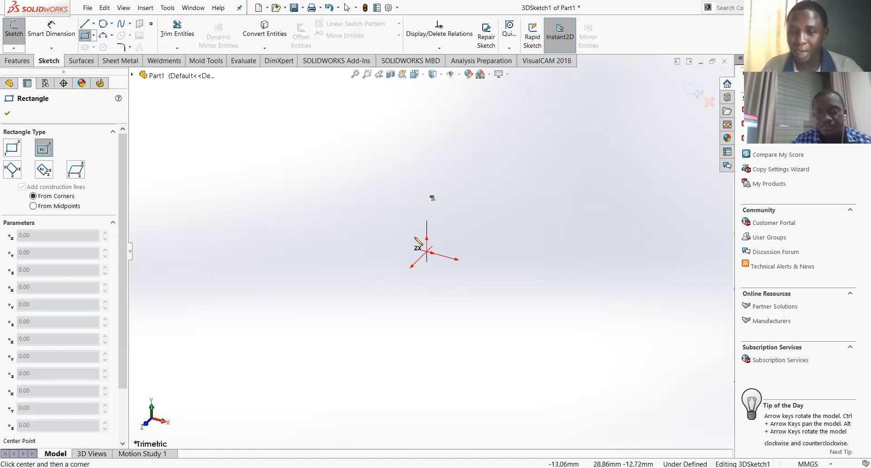
pyautogui.click(428, 252)
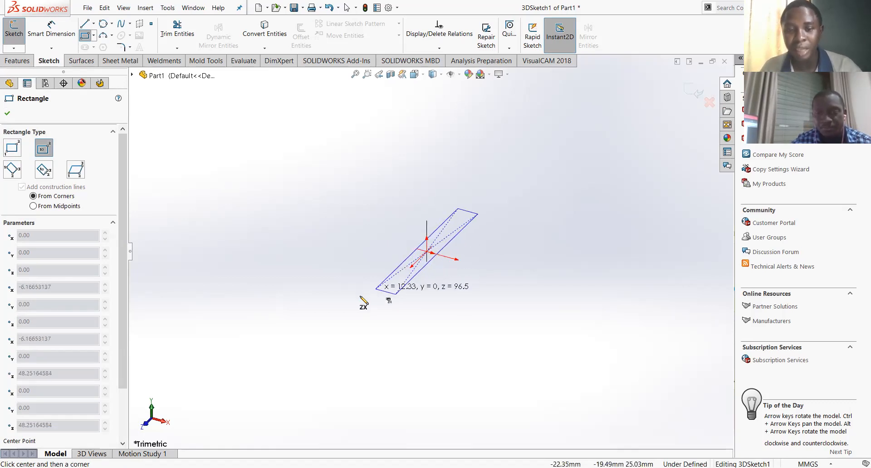
pyautogui.click(285, 320)
pyautogui.press('Escape')
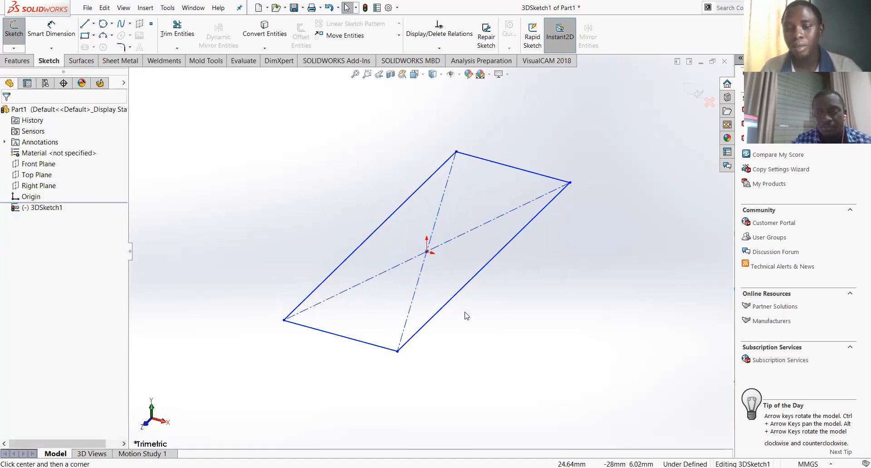
# - Constrain the rectangle's long edge along Z and its short edge along X
pyautogui.click(464, 286)
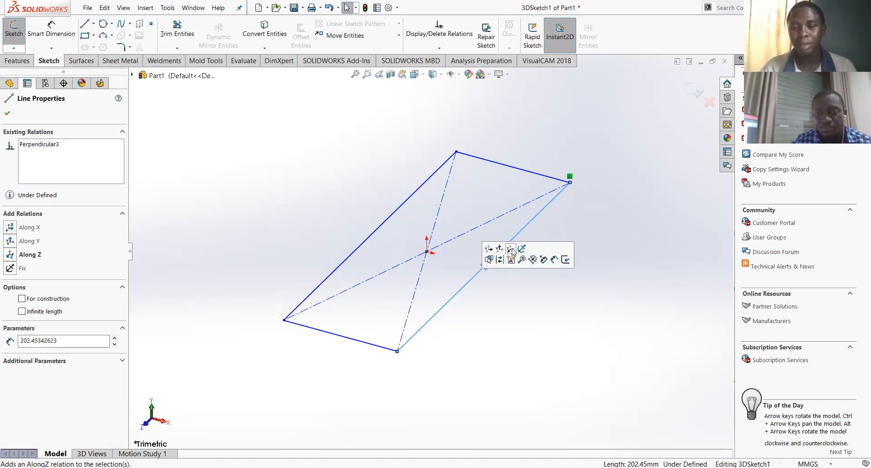
pyautogui.press('Escape')
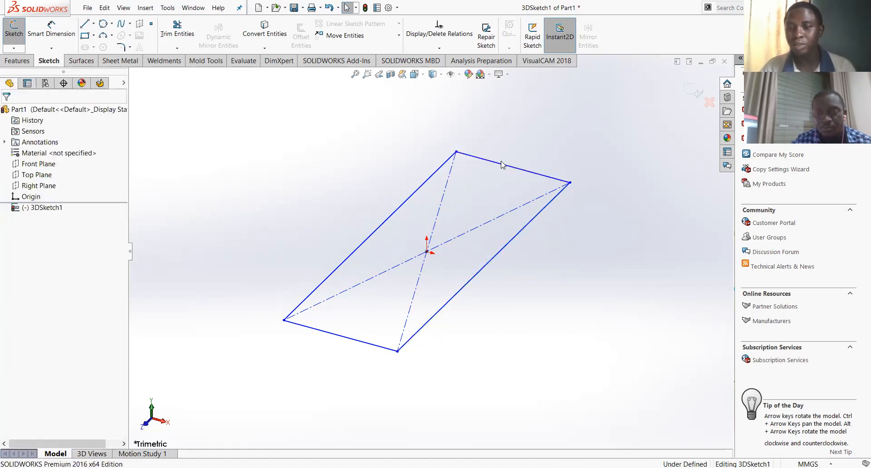
pyautogui.click(503, 163)
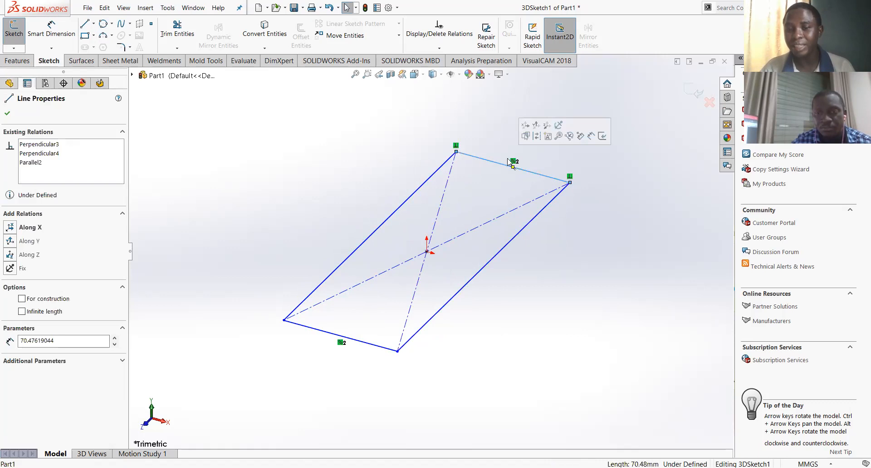
pyautogui.click(526, 124)
pyautogui.click(559, 200)
# - Dimension the rectangle's long edge and set it to 800 mm
pyautogui.moveTo(594, 326)
pyautogui.mouseDown(button='middle')
pyautogui.moveTo(591, 356)
pyautogui.moveTo(561, 327)
pyautogui.mouseUp(button='middle')
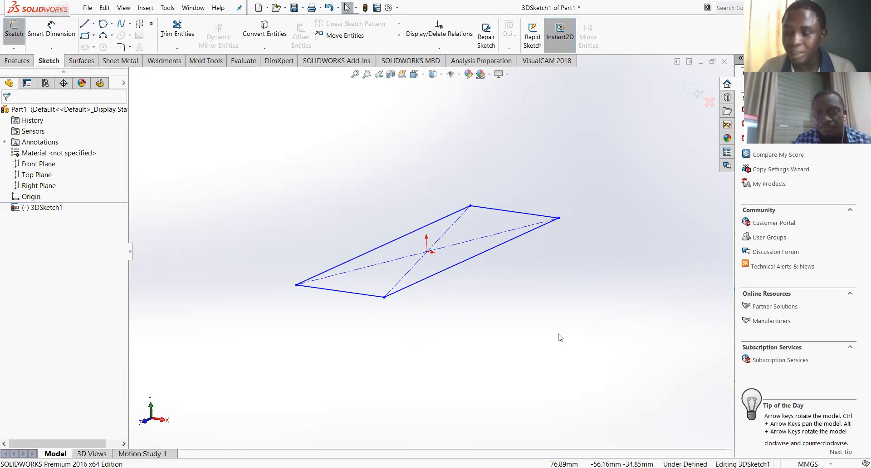
pyautogui.moveTo(560, 326); pyautogui.dragTo(544, 245, button='right')
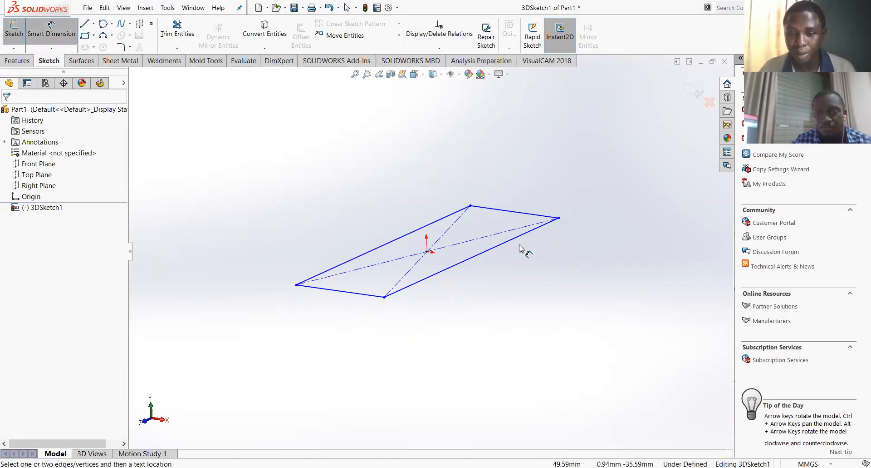
pyautogui.click(526, 233)
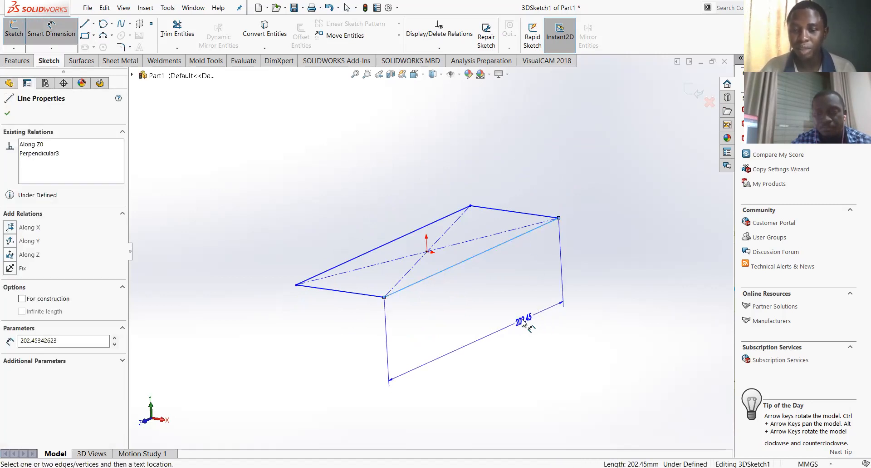
pyautogui.click(522, 322)
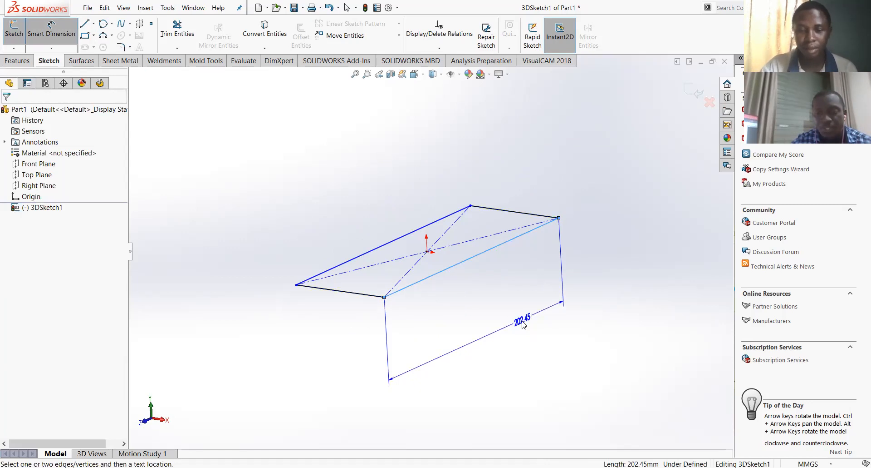
pyautogui.write('800')
pyautogui.press('Return')
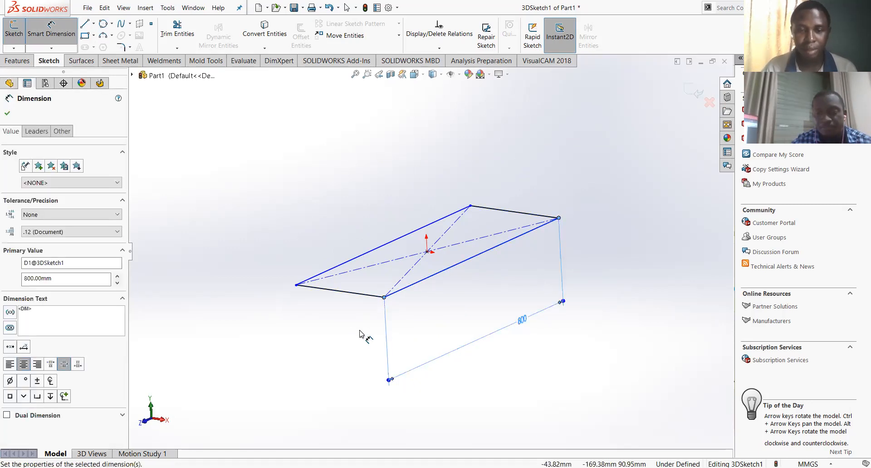
# - Dimension the rectangle's short front edge at 500 mm and finish dimensioning
pyautogui.click(345, 293)
pyautogui.click(326, 357)
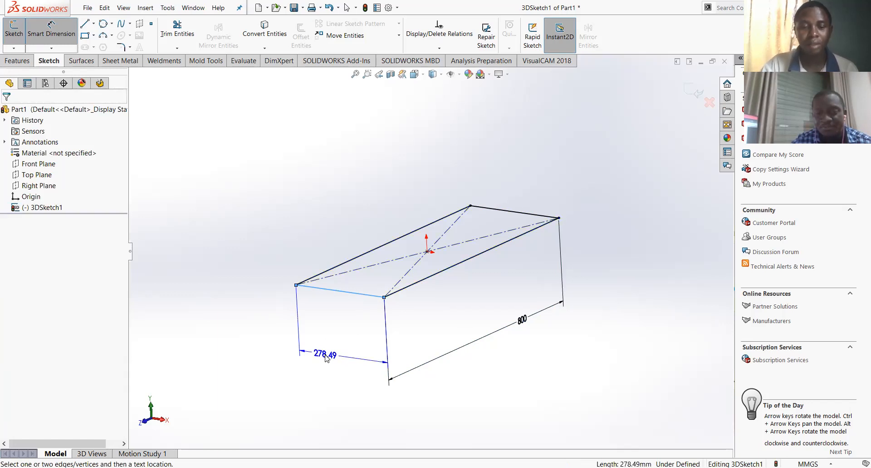
pyautogui.write('500')
pyautogui.press('Return')
pyautogui.press('Escape')
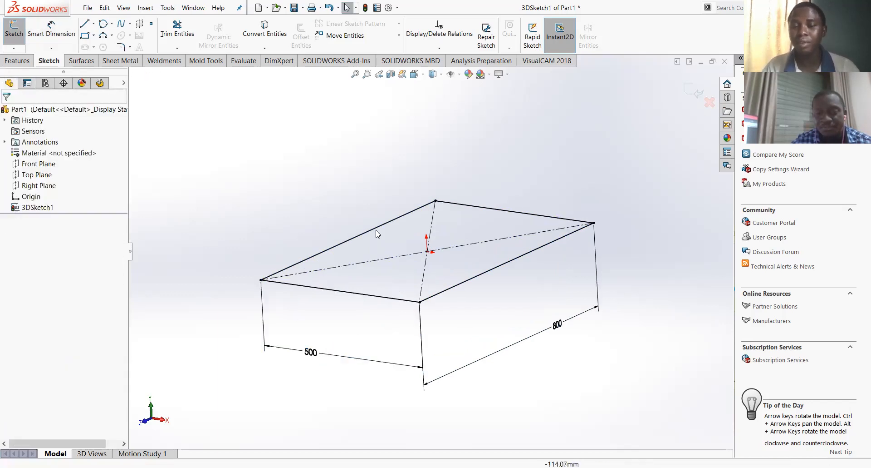
# - Draw a vertical leg line about 518 mm long down from one end of the 500 mm front edge
pyautogui.moveTo(384, 245)
pyautogui.mouseDown(button='middle')
pyautogui.moveTo(396, 265)
pyautogui.moveTo(395, 254)
pyautogui.mouseUp(button='middle')
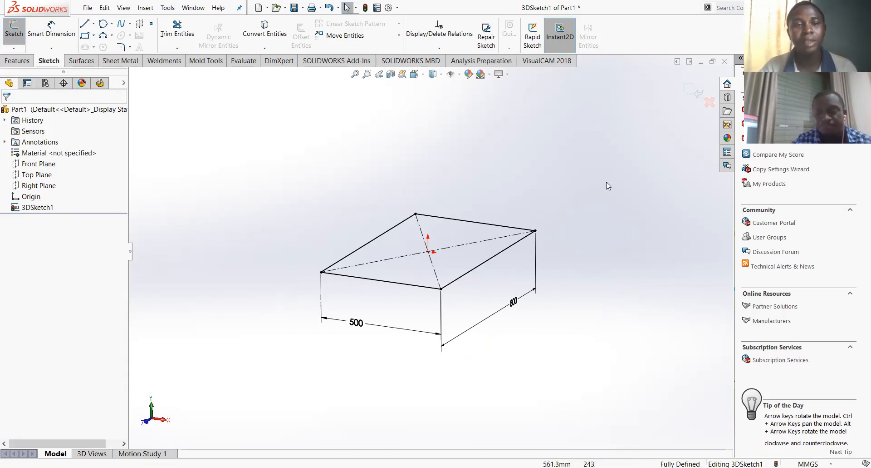
pyautogui.press('l')
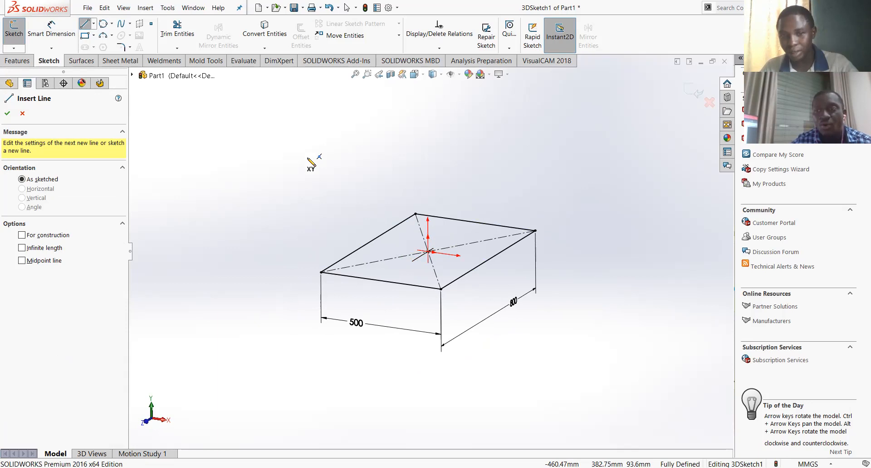
pyautogui.click(321, 273)
pyautogui.click(322, 403)
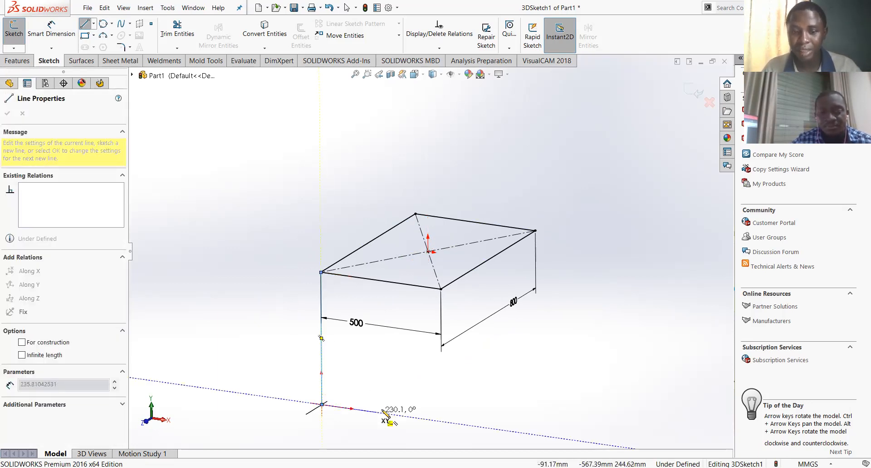
pyautogui.press('Escape')
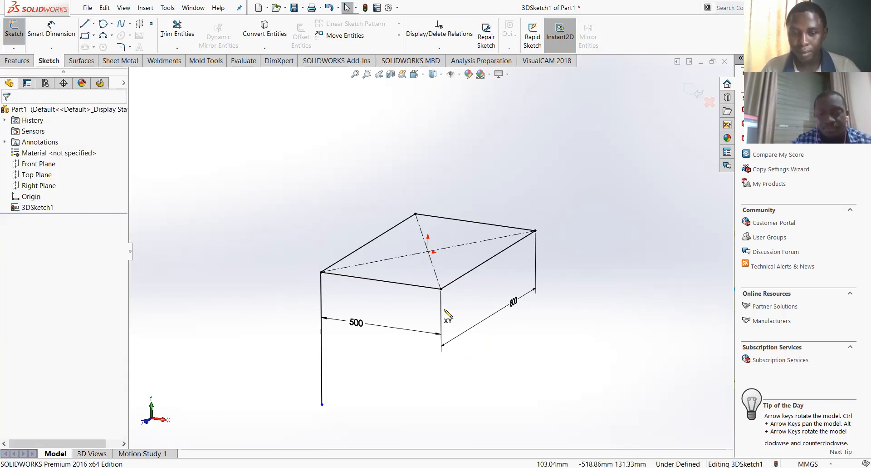
# - Draw a second vertical leg down from the other front corner and stretch its lower end to about the first leg's depth
pyautogui.press('l')
pyautogui.click(441, 289)
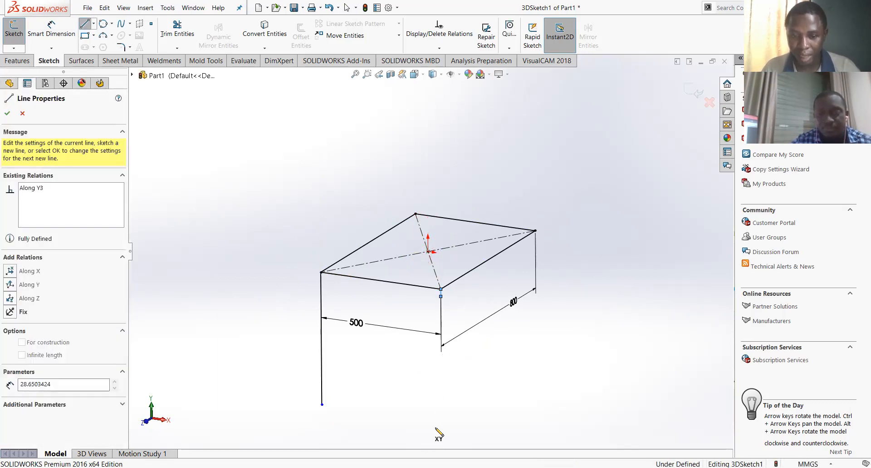
pyautogui.press('Escape')
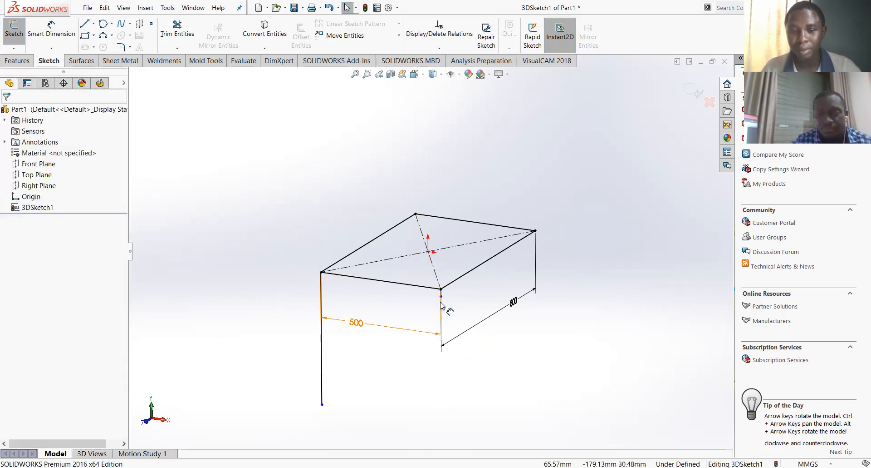
pyautogui.moveTo(441, 296); pyautogui.dragTo(439, 417)
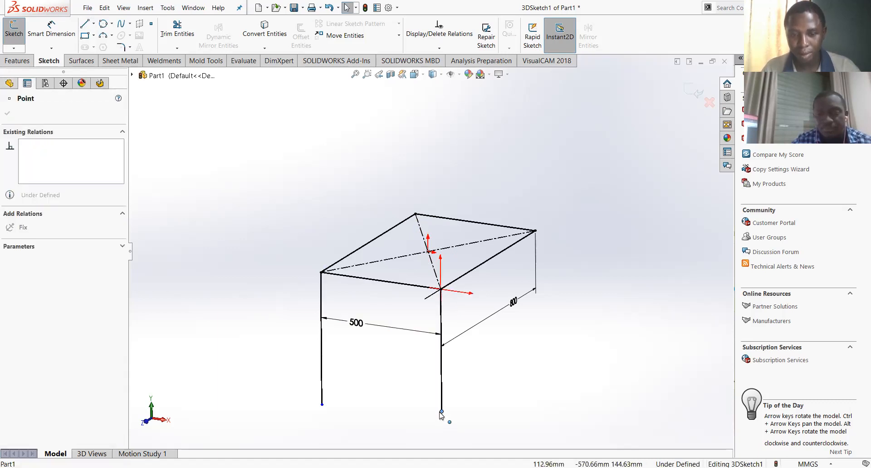
pyautogui.click(571, 404)
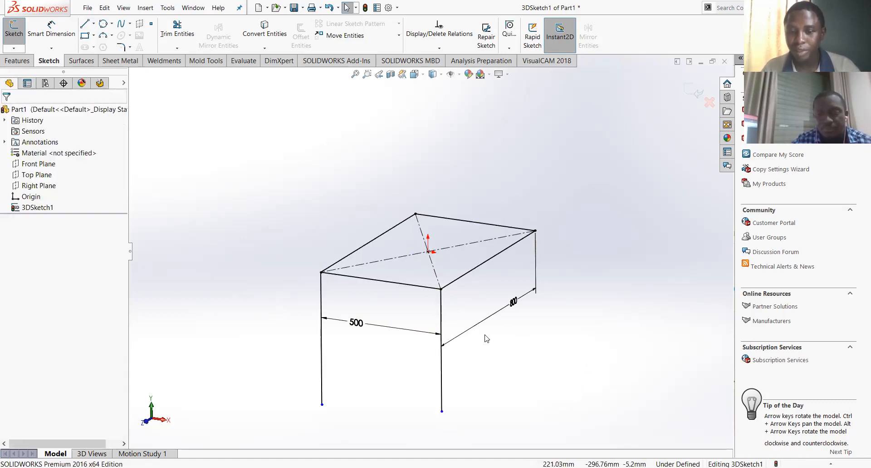
# - Draw a third vertical leg line down from the rear corner on the second leg's 800 mm side
pyautogui.moveTo(466, 299); pyautogui.dragTo(389, 272, button='middle')
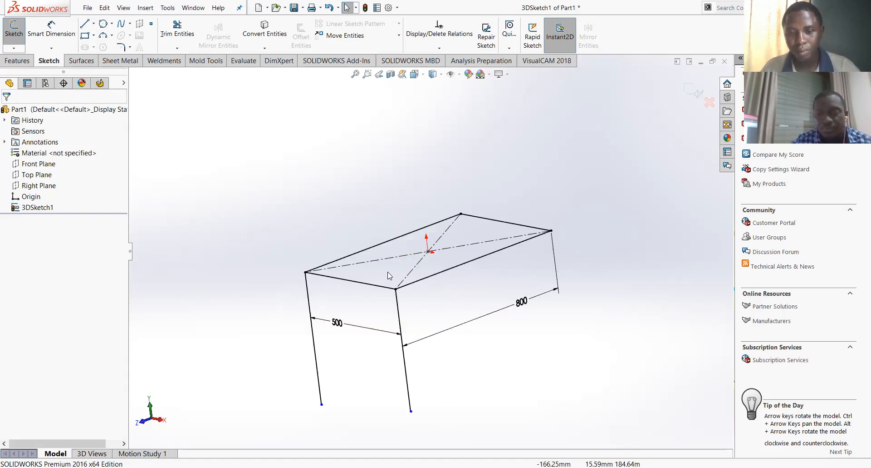
pyautogui.moveTo(465, 297)
pyautogui.mouseDown(button='middle')
pyautogui.moveTo(360, 335)
pyautogui.moveTo(350, 356)
pyautogui.mouseUp(button='middle')
pyautogui.click(85, 24)
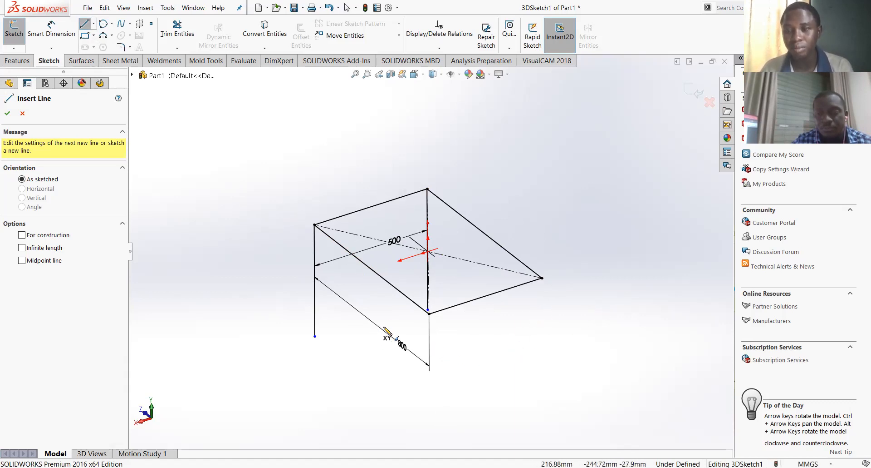
pyautogui.moveTo(406, 322)
pyautogui.mouseDown(button='middle')
pyautogui.moveTo(418, 370)
pyautogui.moveTo(470, 339)
pyautogui.moveTo(414, 327)
pyautogui.moveTo(402, 295)
pyautogui.mouseUp(button='middle')
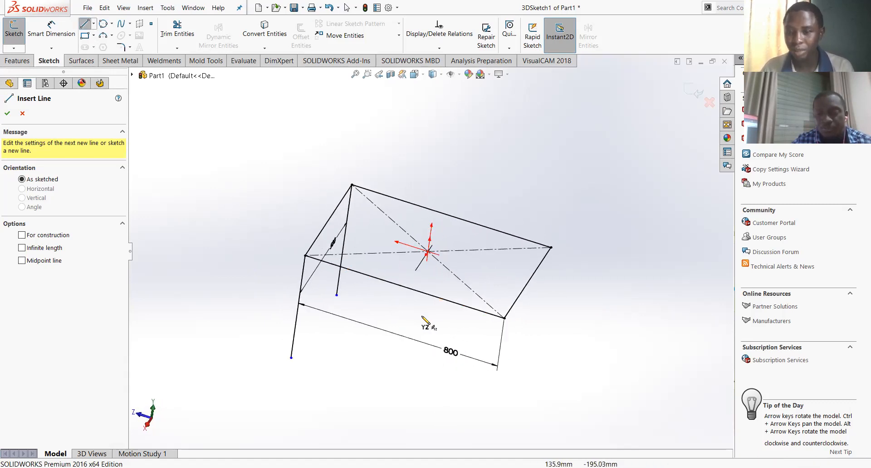
pyautogui.click(504, 317)
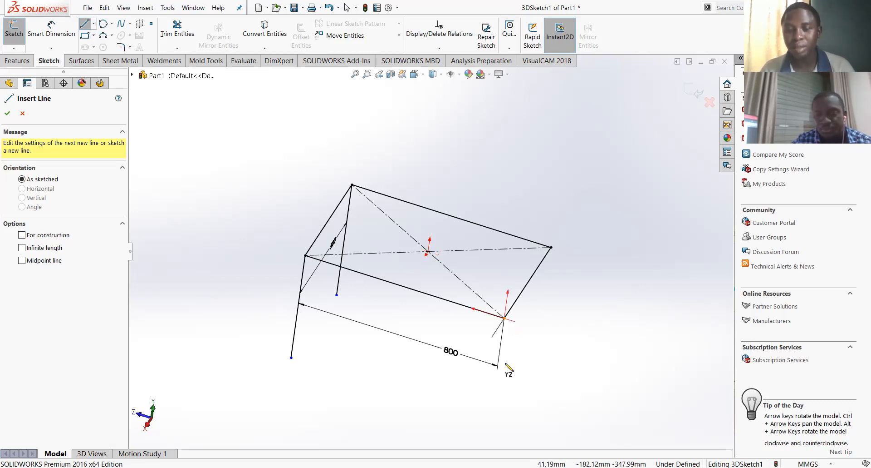
pyautogui.click(492, 415)
pyautogui.press('Escape')
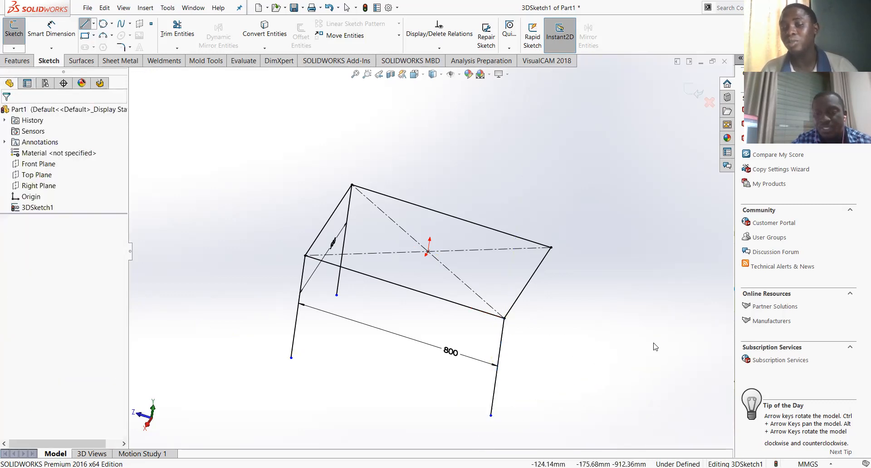
# - Draw the fourth vertical leg line down from the remaining rear corner of the rectangle
pyautogui.moveTo(609, 308)
pyautogui.mouseDown(button='middle')
pyautogui.moveTo(508, 318)
pyautogui.moveTo(490, 393)
pyautogui.mouseUp(button='middle')
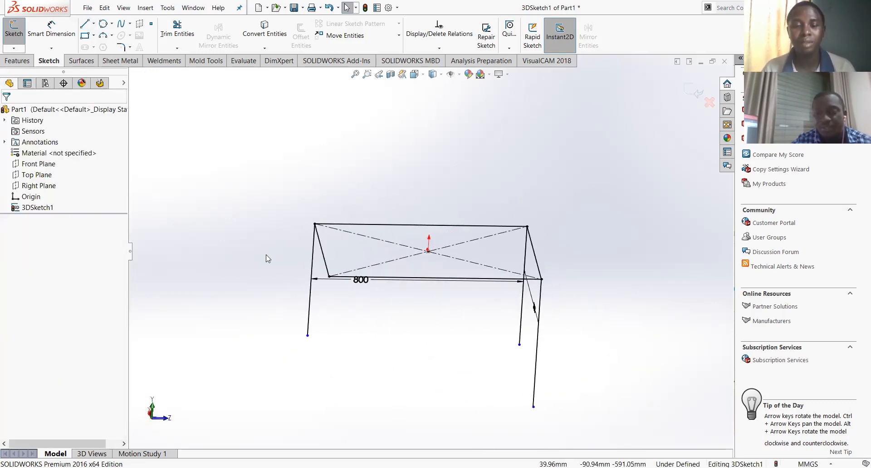
pyautogui.click(330, 276)
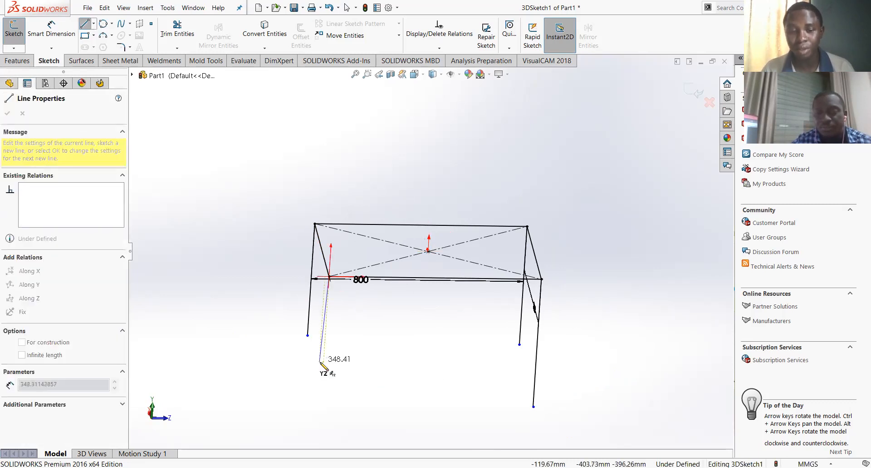
pyautogui.click(323, 361)
pyautogui.press('Escape')
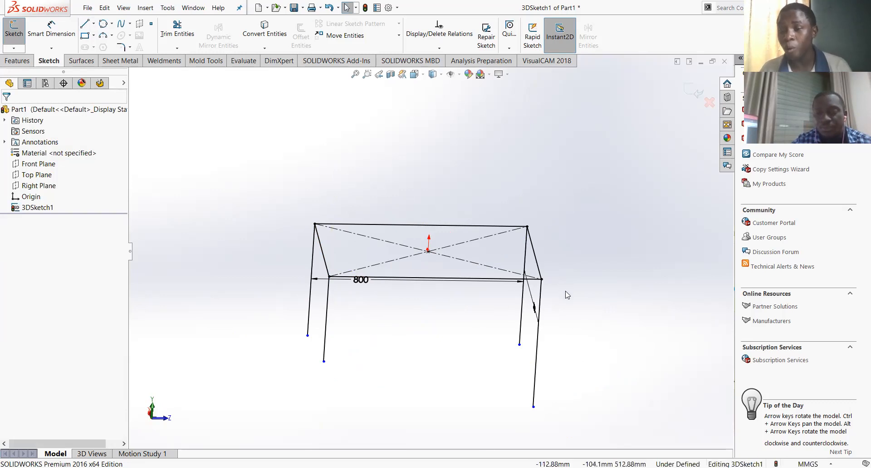
# - Select all four leg lines and make them equal in length
pyautogui.click(538, 337)
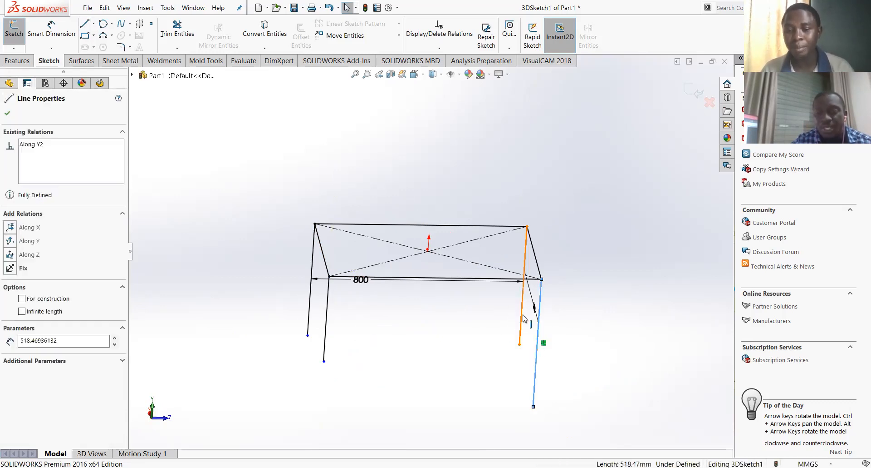
pyautogui.keyDown('ctrl'); pyautogui.click(310, 292); pyautogui.keyUp('ctrl')
pyautogui.keyDown('ctrl'); pyautogui.click(330, 318); pyautogui.keyUp('ctrl')
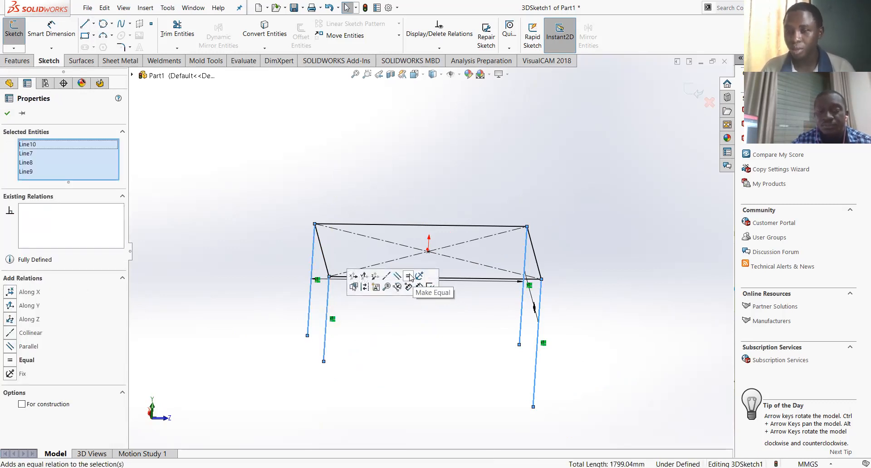
pyautogui.click(409, 275)
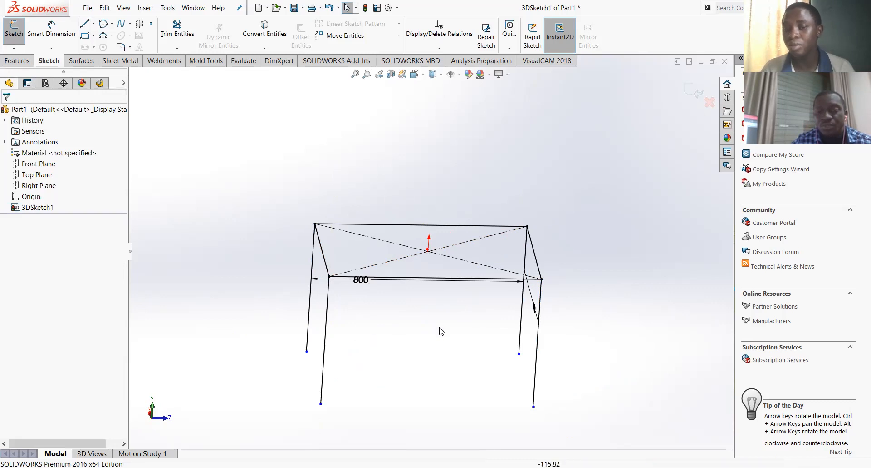
# - Pull one leg's lower endpoint upward to shorten the four equal legs to about 393 mm
pyautogui.moveTo(458, 339); pyautogui.dragTo(426, 310, button='middle')
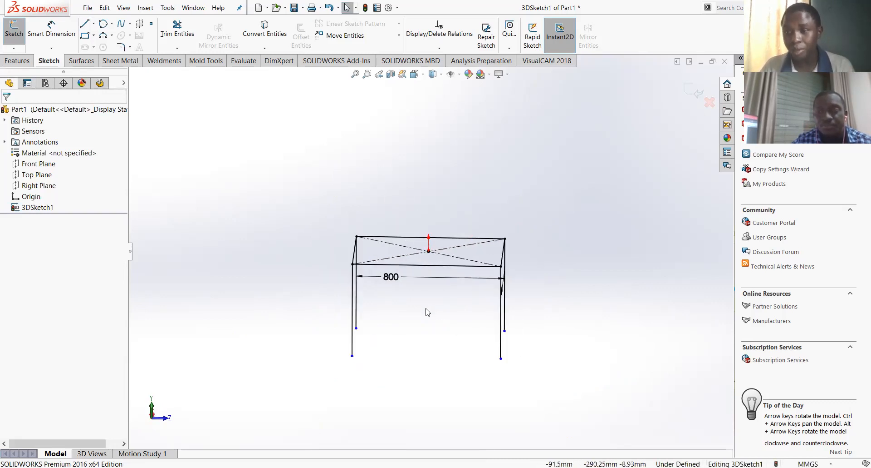
pyautogui.moveTo(501, 358)
pyautogui.mouseDown()
pyautogui.moveTo(502, 413)
pyautogui.moveTo(498, 309)
pyautogui.moveTo(500, 384)
pyautogui.moveTo(494, 337)
pyautogui.moveTo(498, 375)
pyautogui.moveTo(500, 350)
pyautogui.mouseUp()
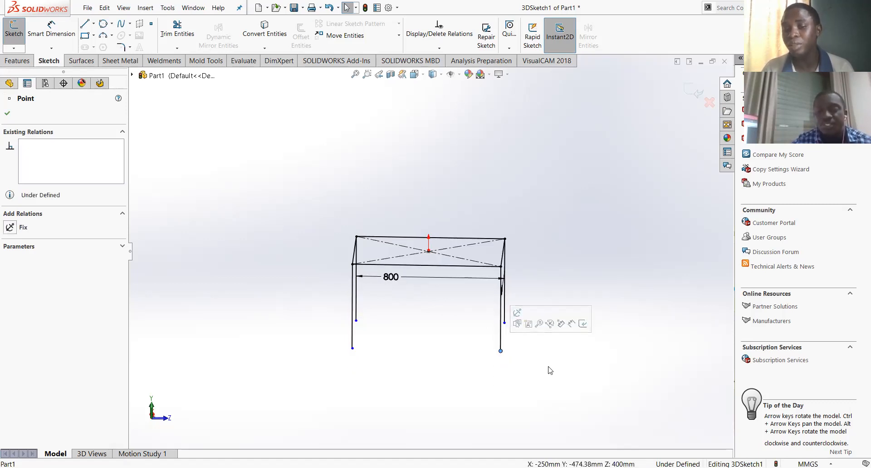
pyautogui.click(550, 370)
pyautogui.moveTo(550, 370)
pyautogui.mouseDown(button='middle')
pyautogui.moveTo(463, 333)
pyautogui.moveTo(513, 342)
pyautogui.mouseUp(button='middle')
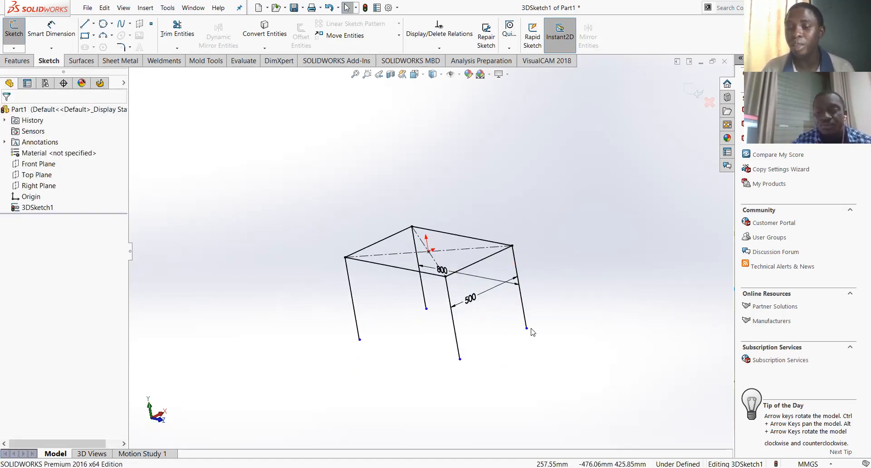
pyautogui.moveTo(527, 327)
pyautogui.mouseDown()
pyautogui.moveTo(535, 376)
pyautogui.moveTo(525, 313)
pyautogui.mouseUp()
pyautogui.moveTo(605, 341); pyautogui.dragTo(555, 215, button='right')
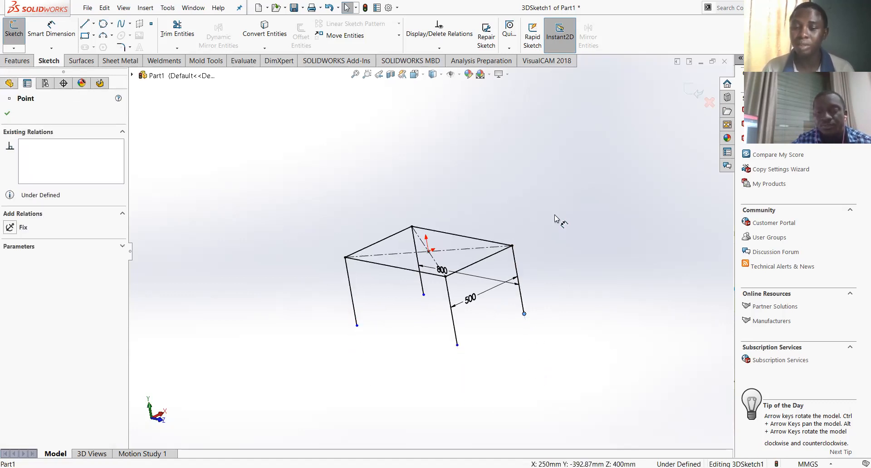
pyautogui.click(523, 302)
pyautogui.click(522, 302)
pyautogui.click(564, 272)
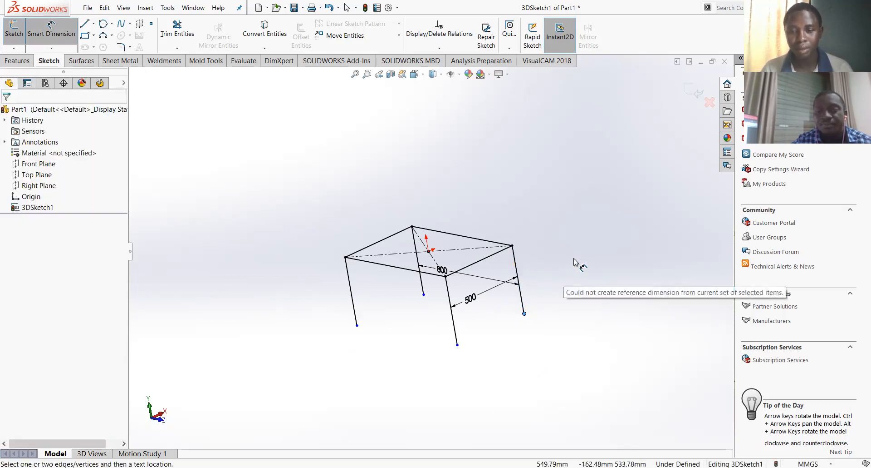
pyautogui.moveTo(610, 281); pyautogui.dragTo(593, 289, button='middle')
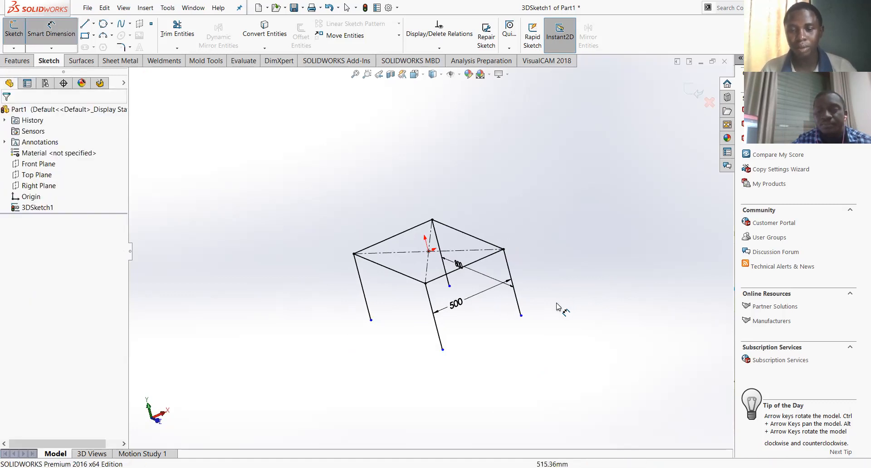
pyautogui.press('Escape')
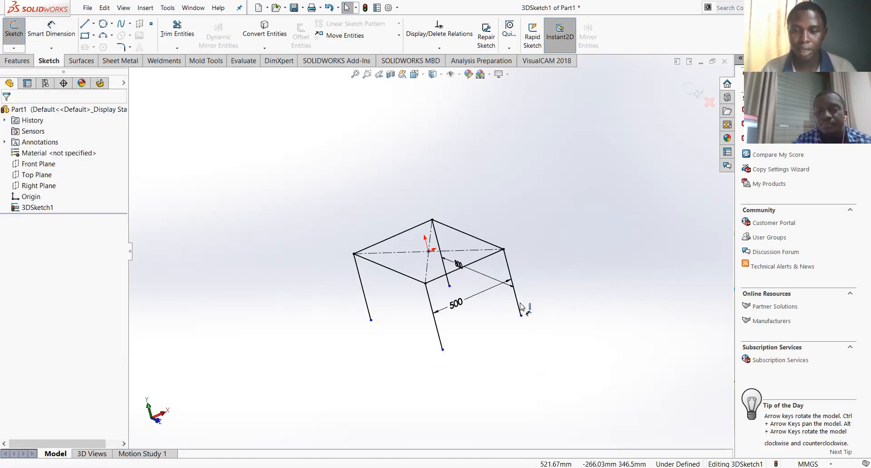
# - Dimension the length of one leg line and set it to 500 mm
pyautogui.click(520, 303)
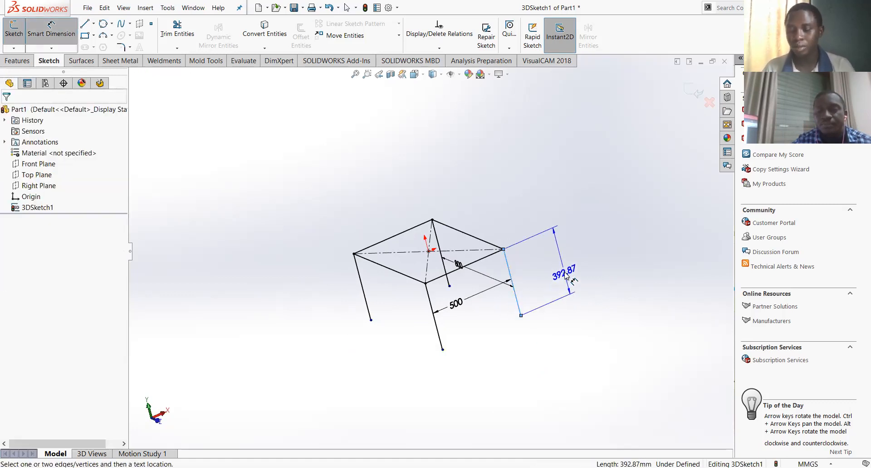
pyautogui.click(590, 255)
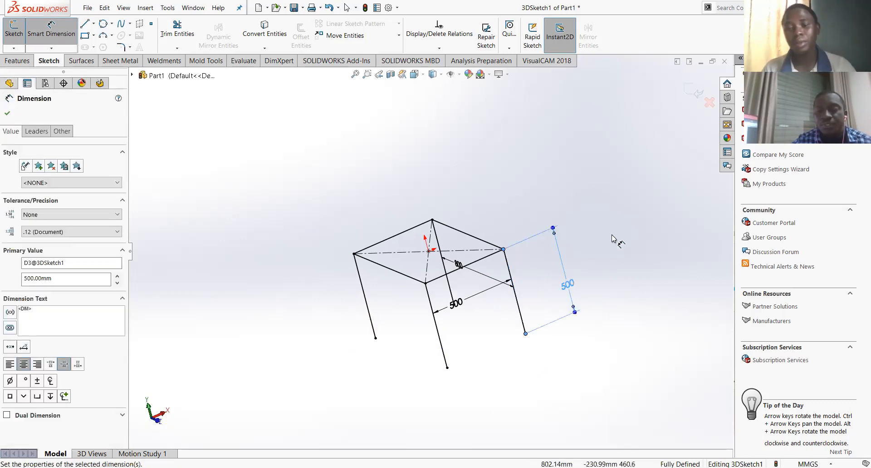
pyautogui.write('500')
pyautogui.press('Return')
pyautogui.moveTo(585, 222)
pyautogui.mouseDown(button='middle')
pyautogui.moveTo(660, 210)
pyautogui.moveTo(564, 297)
pyautogui.moveTo(597, 226)
pyautogui.moveTo(614, 296)
pyautogui.moveTo(603, 292)
pyautogui.mouseUp(button='middle')
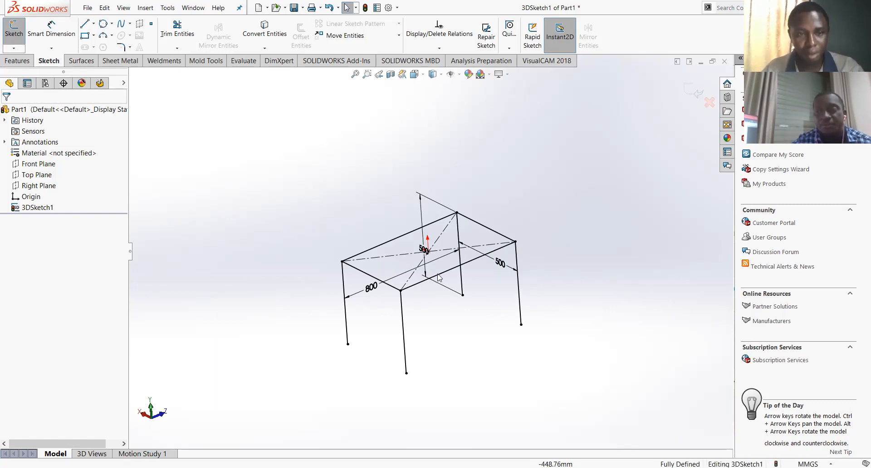
# - Exit the 3D sketch and start the weldment Structural Member command
pyautogui.click(162, 61)
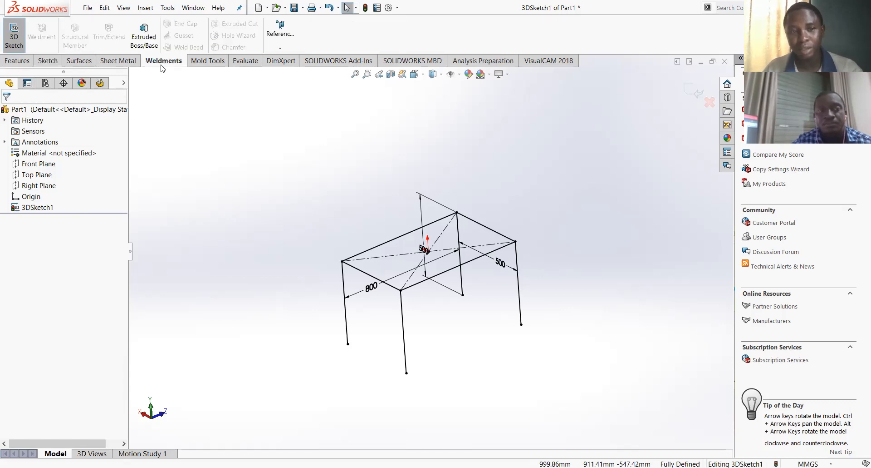
pyautogui.click(692, 90)
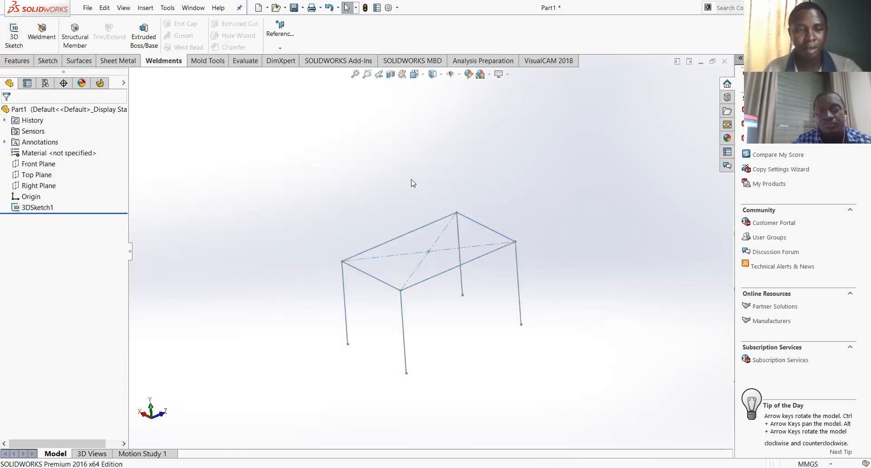
pyautogui.click(69, 45)
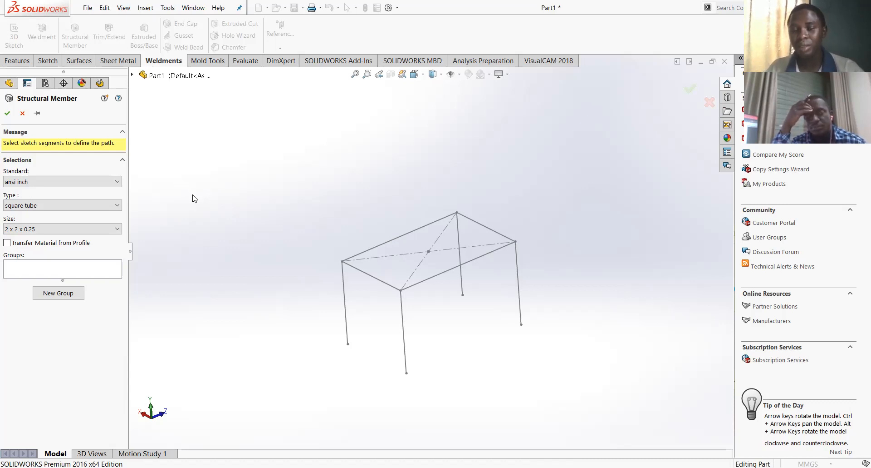
# - Set the structural member profile to the ansi inch standard, angle iron type, size 2 x 2 x 0.125
pyautogui.click(117, 182)
pyautogui.click(118, 200)
pyautogui.click(119, 182)
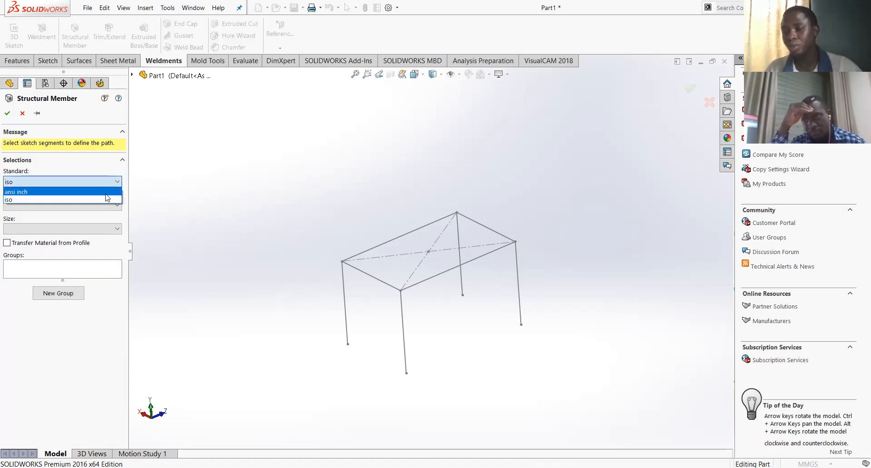
pyautogui.click(106, 195)
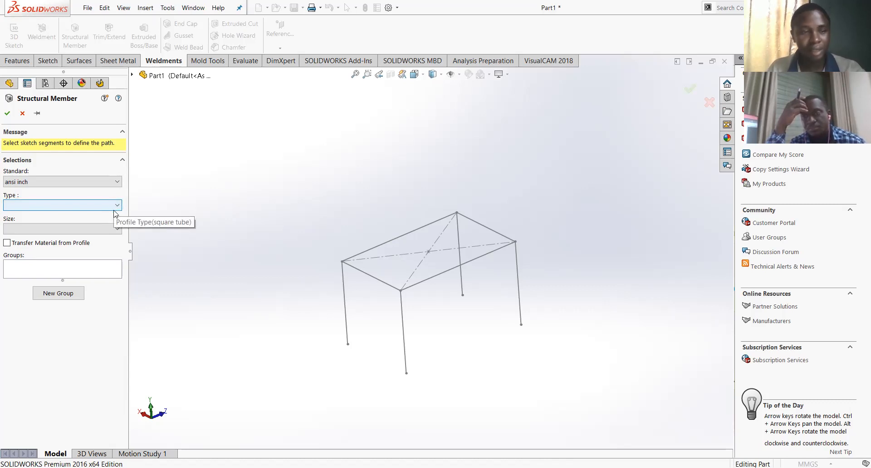
pyautogui.click(114, 209)
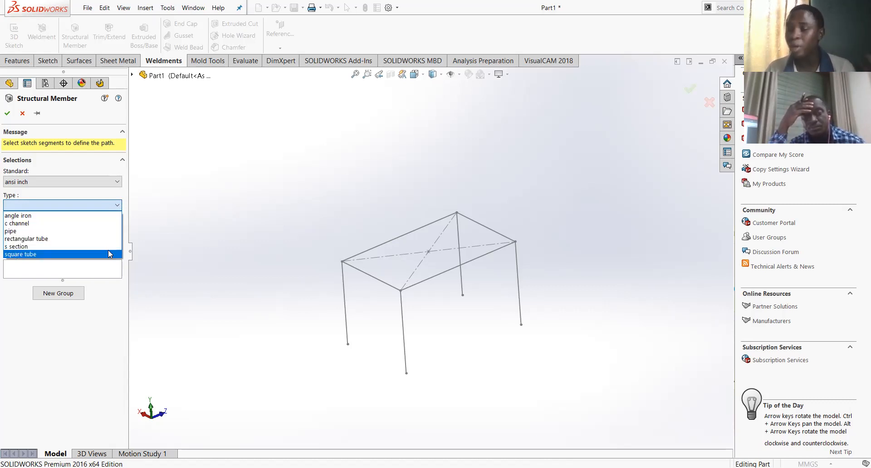
pyautogui.click(107, 215)
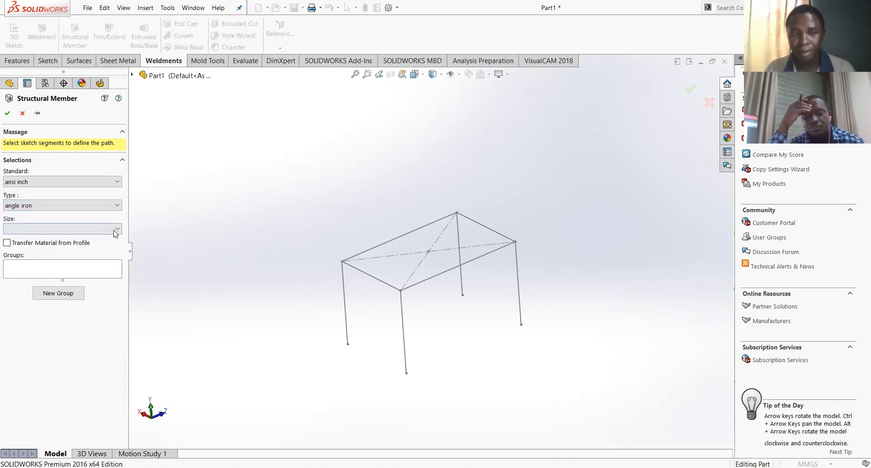
pyautogui.click(116, 229)
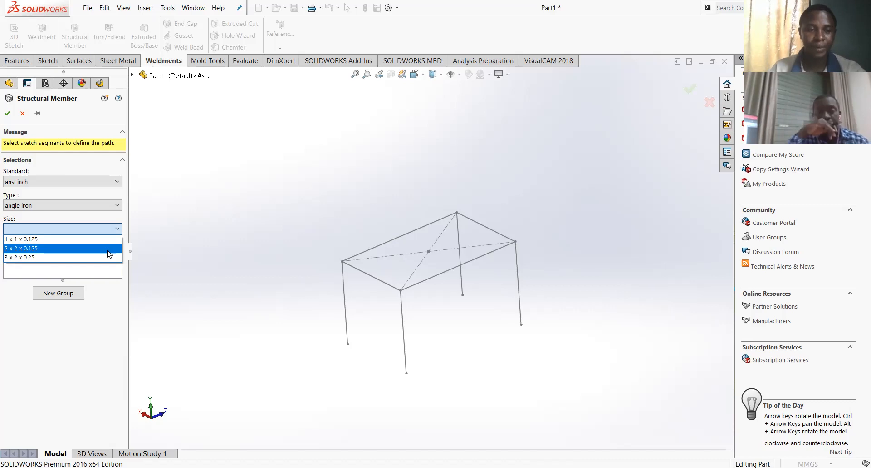
pyautogui.click(108, 251)
pyautogui.click(108, 250)
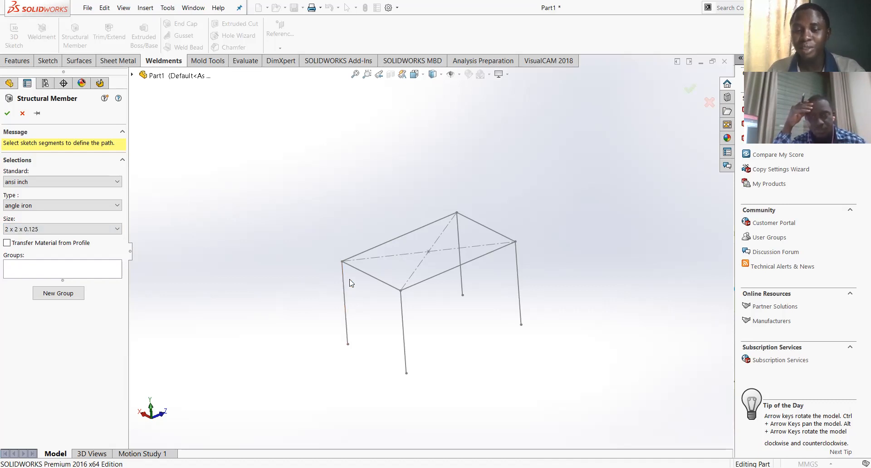
# - Assign the angle iron to the leftmost leg line and rotate its profile 90 degrees, leaving it unmirrored
pyautogui.click(341, 288)
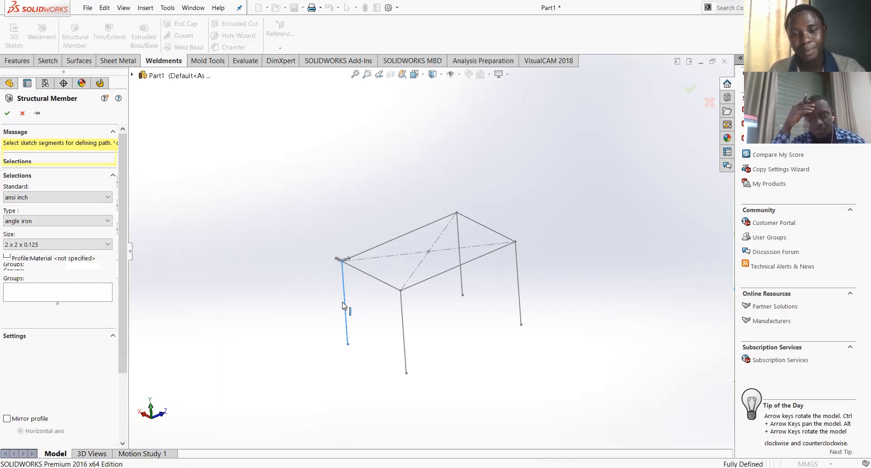
pyautogui.scroll(-1, 347, 300)
pyautogui.moveTo(386, 311); pyautogui.dragTo(391, 336, button='middle')
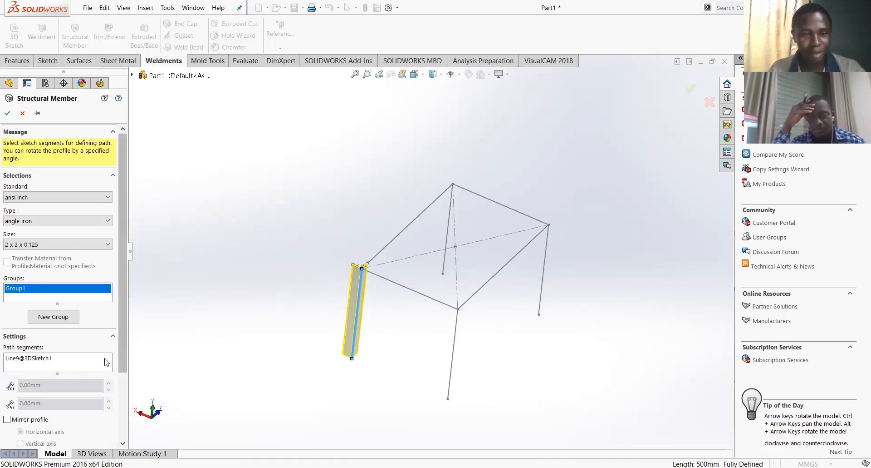
pyautogui.moveTo(123, 338); pyautogui.dragTo(132, 398)
pyautogui.click(7, 343)
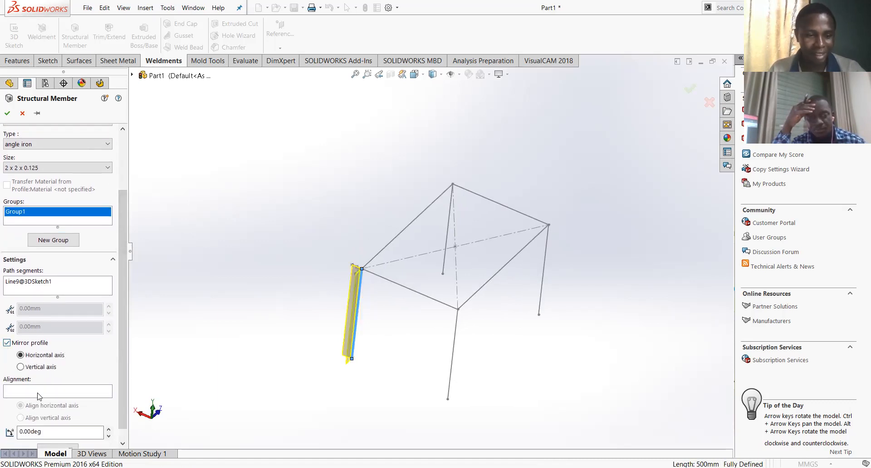
pyautogui.click(87, 427)
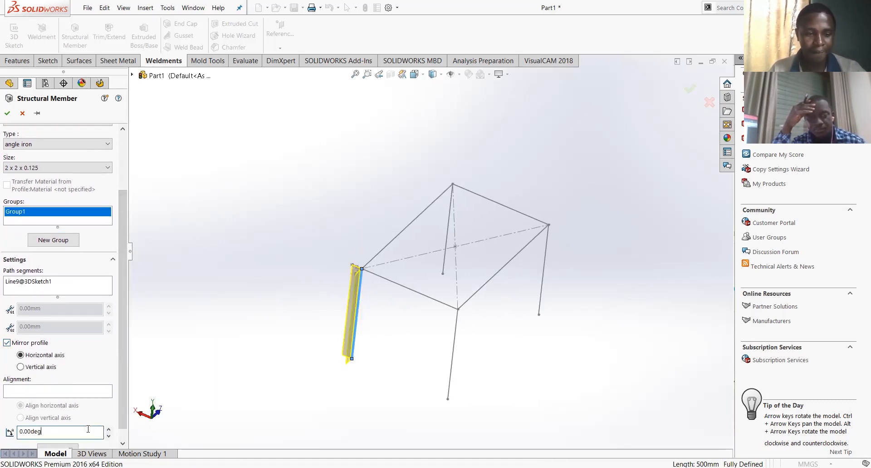
pyautogui.press('Home')
pyautogui.write('9')
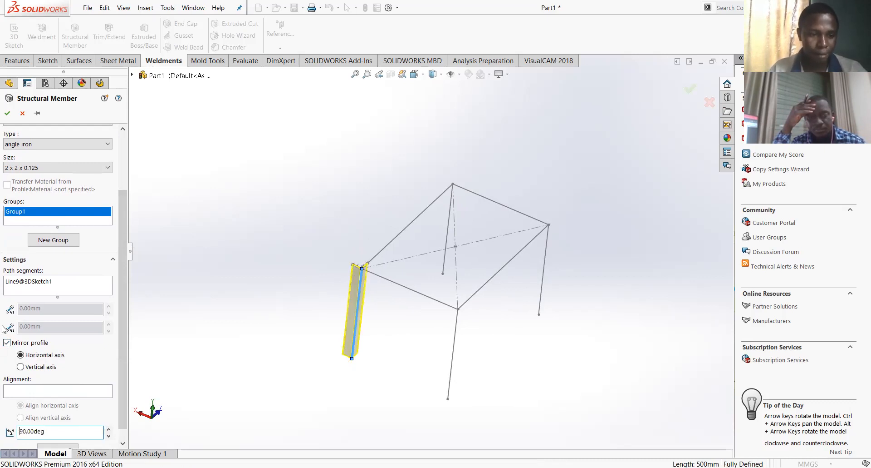
pyautogui.click(8, 343)
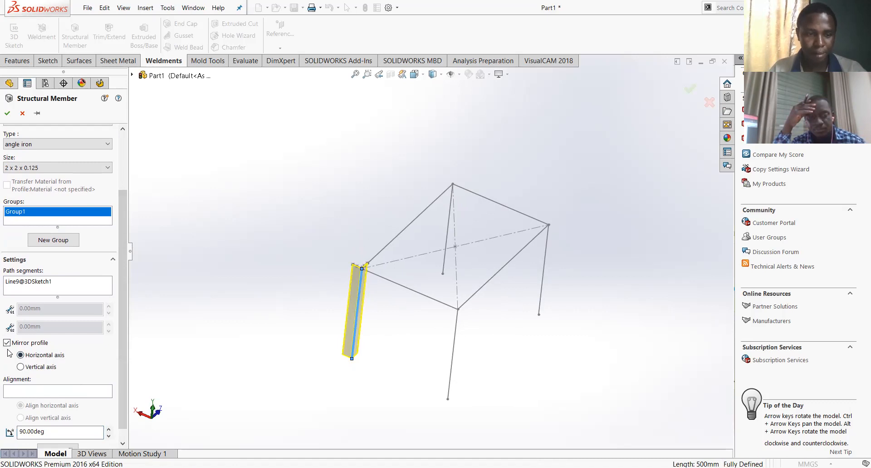
pyautogui.click(8, 342)
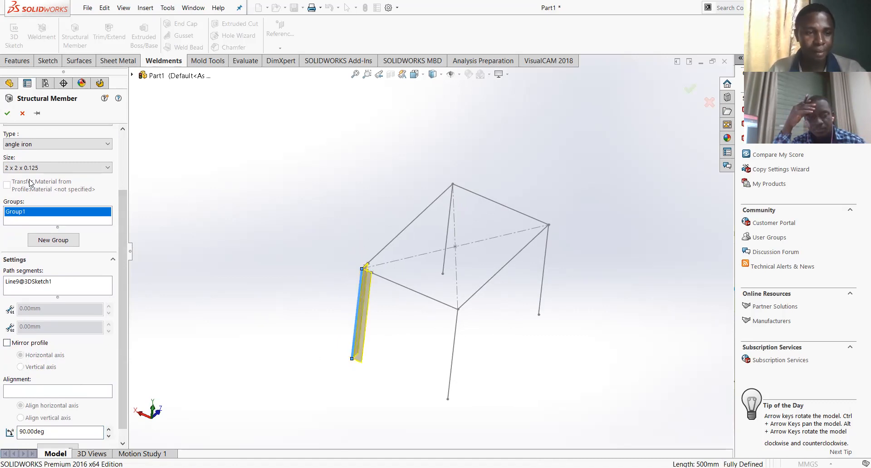
# - Add the nearest leg and the rightmost leg as separate new groups, mirroring the rightmost leg's profile about the horizontal axis
pyautogui.click(53, 240)
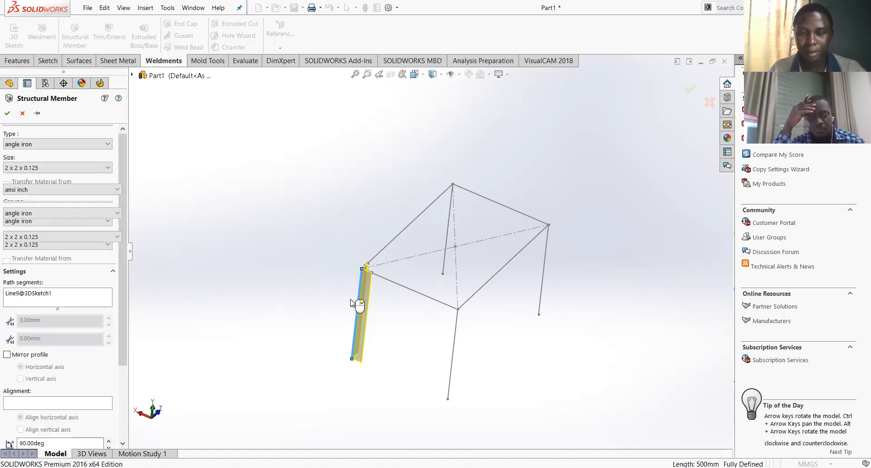
pyautogui.click(457, 335)
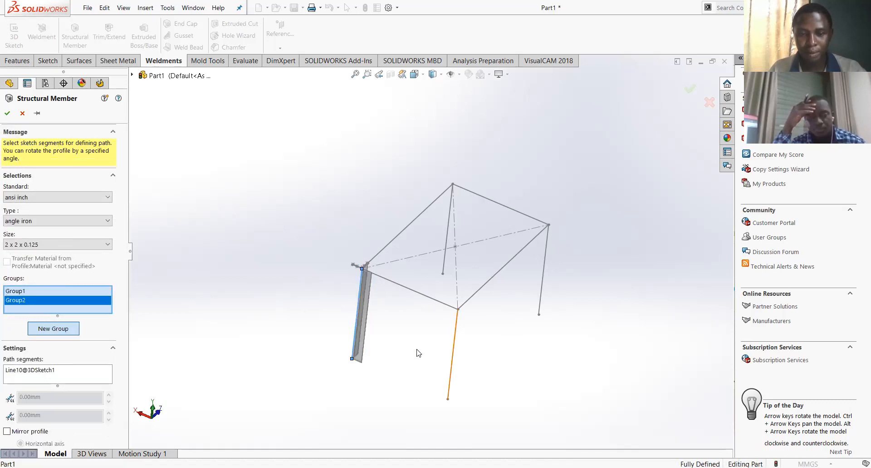
pyautogui.click(50, 332)
pyautogui.click(546, 291)
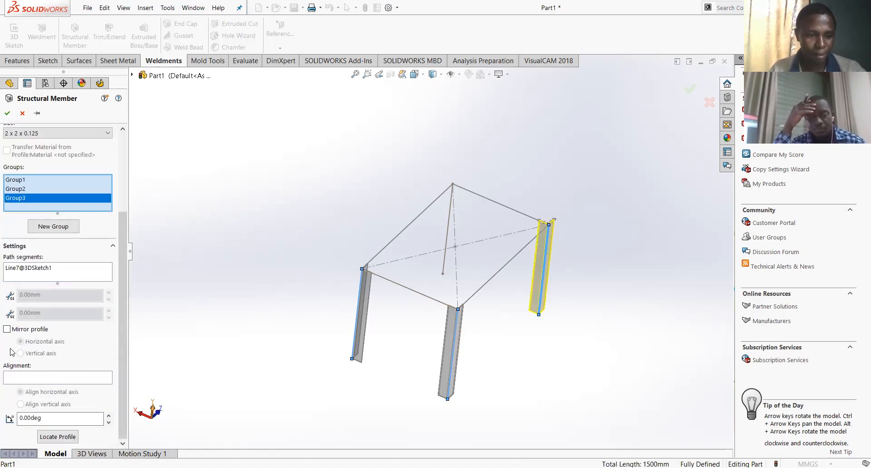
pyautogui.click(11, 330)
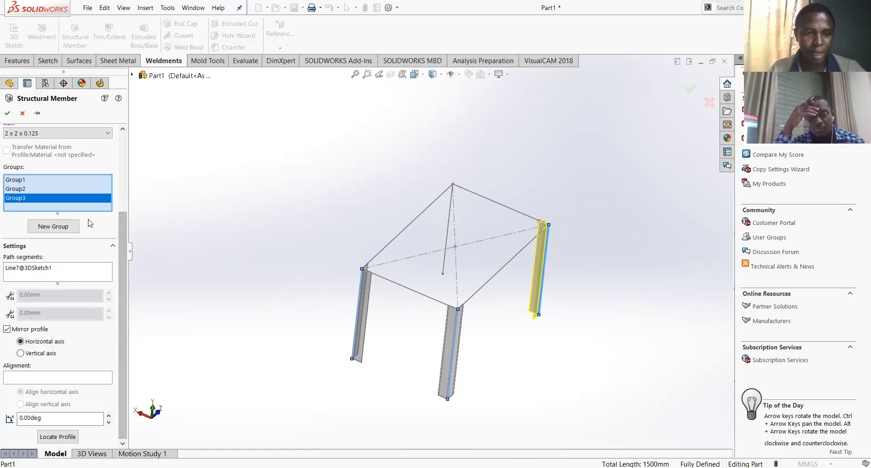
# - Add the rear leg as a fourth group, mirroring its profile about the horizontal axis and rotating it 90 degrees
pyautogui.click(77, 226)
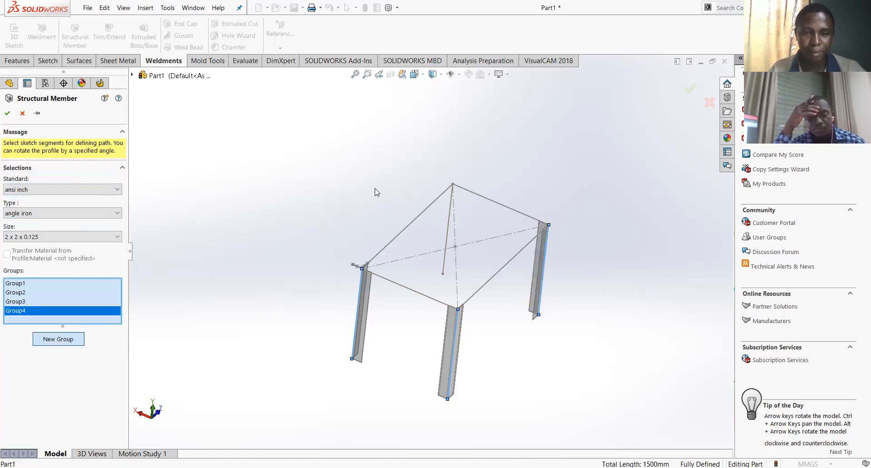
pyautogui.click(446, 231)
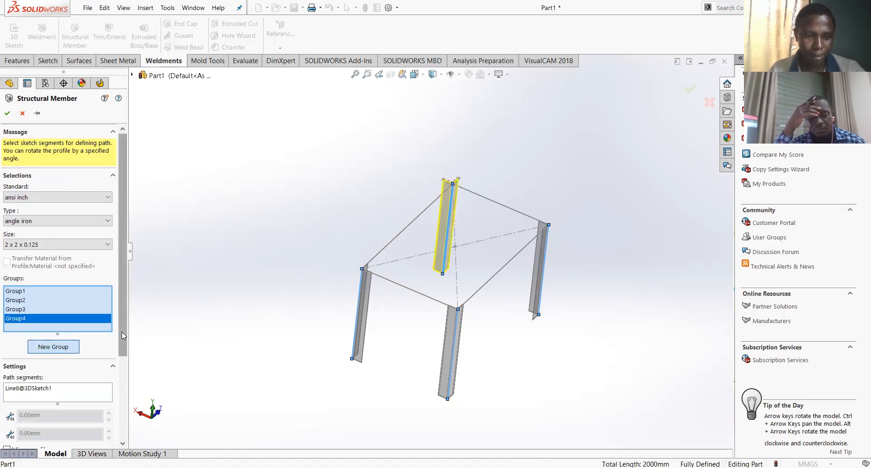
pyautogui.scroll(-5, 122, 331)
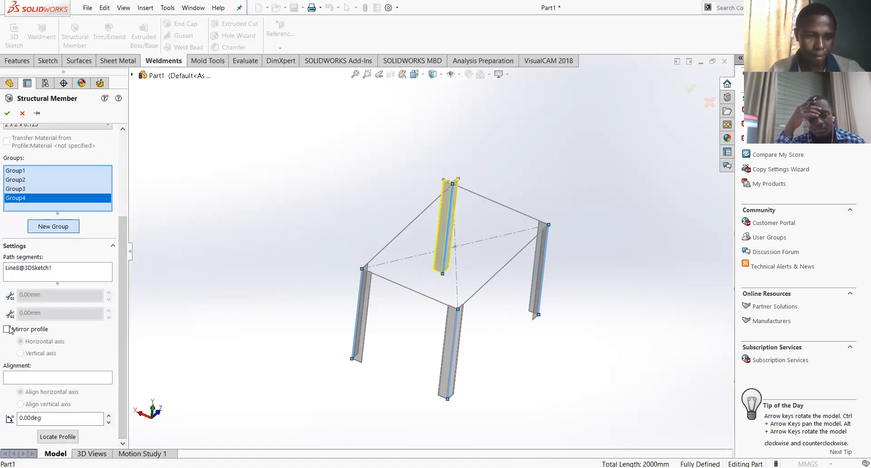
pyautogui.click(7, 329)
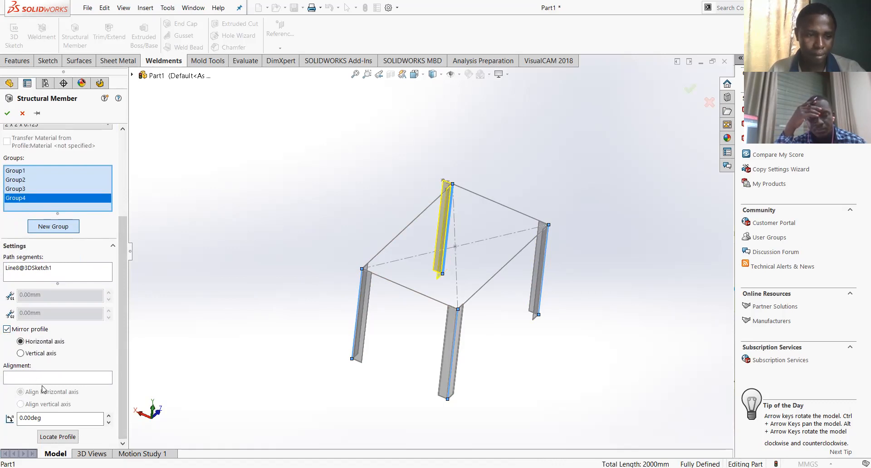
pyautogui.doubleClick(55, 416)
pyautogui.write('90')
pyautogui.press('Return')
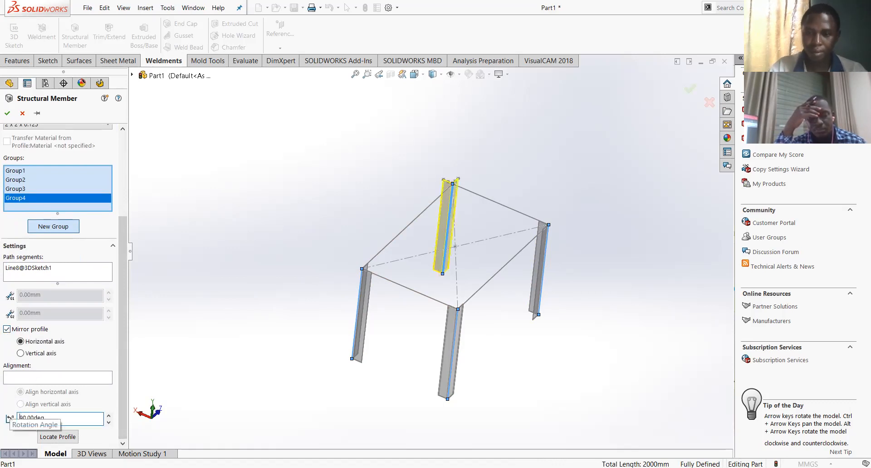
# - Switch the rear leg's profile mirroring to the vertical axis and finish the four leg members
pyautogui.click(20, 352)
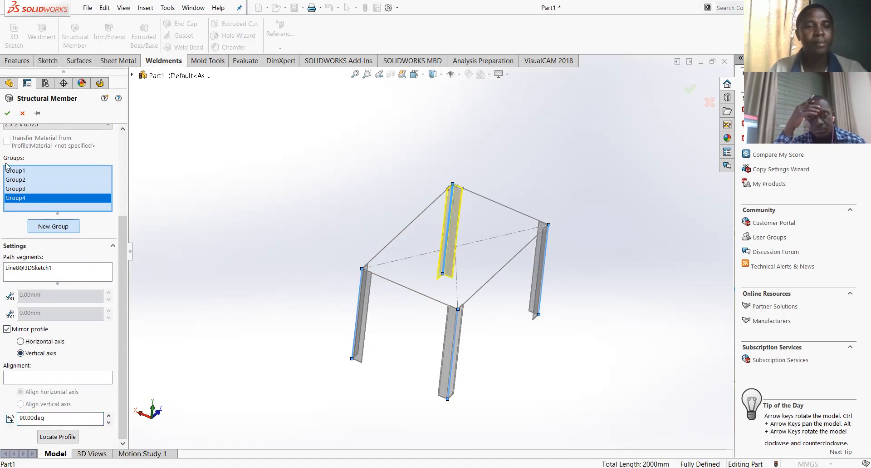
pyautogui.click(7, 113)
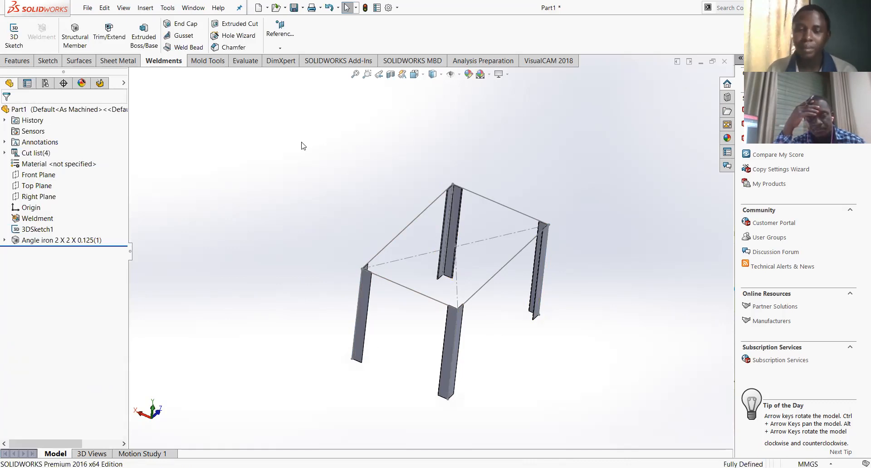
# - Start a new structural member on the long top line between the leftmost and rear legs, mirroring its profile about the vertical axis
pyautogui.moveTo(422, 188)
pyautogui.mouseDown(button='middle')
pyautogui.moveTo(392, 138)
pyautogui.moveTo(414, 175)
pyautogui.mouseUp(button='middle')
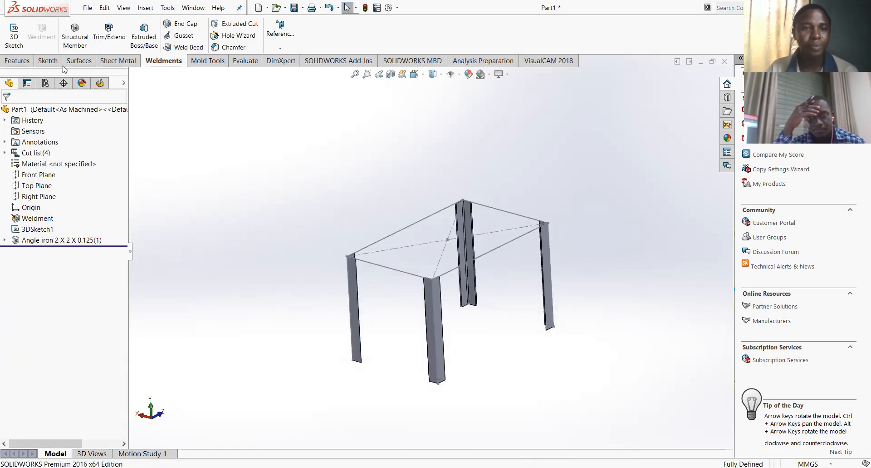
pyautogui.click(72, 27)
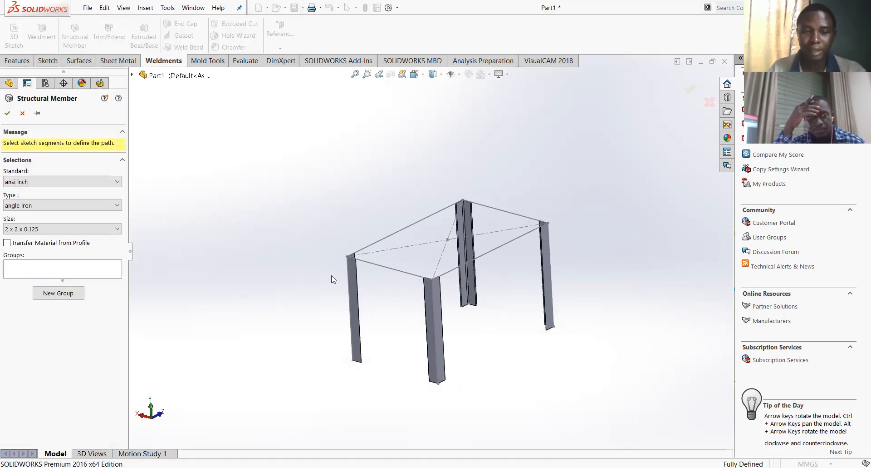
pyautogui.click(420, 221)
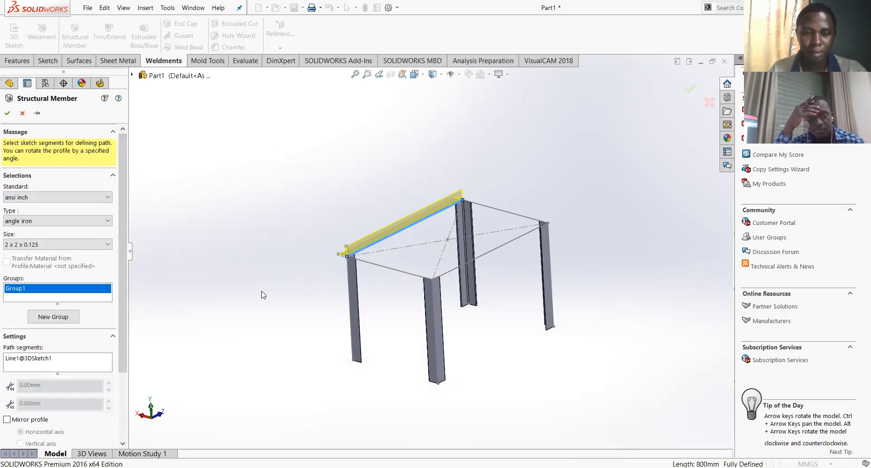
pyautogui.scroll(-3, 122, 325)
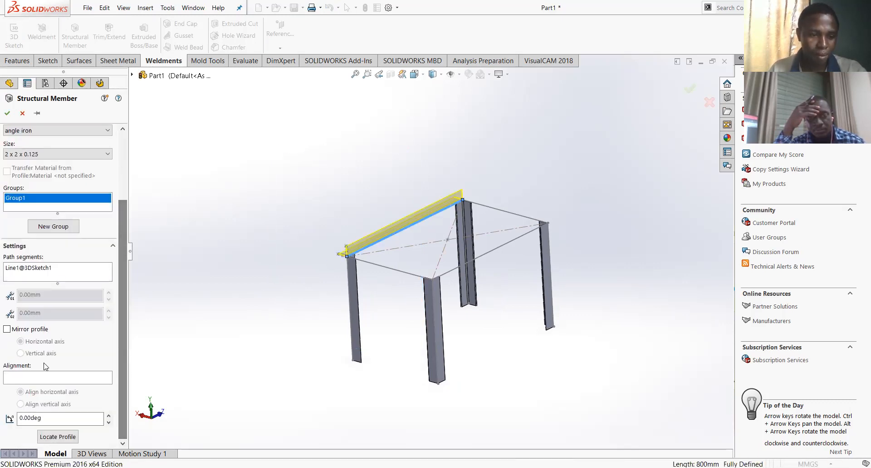
pyautogui.click(22, 331)
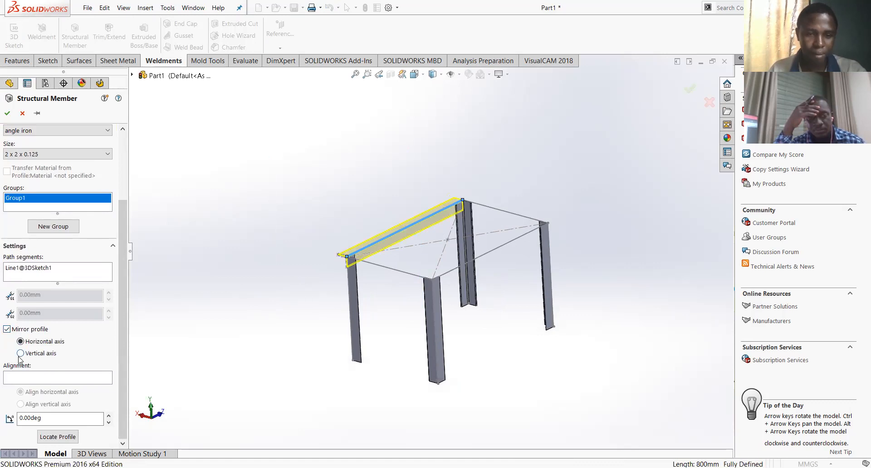
pyautogui.click(21, 353)
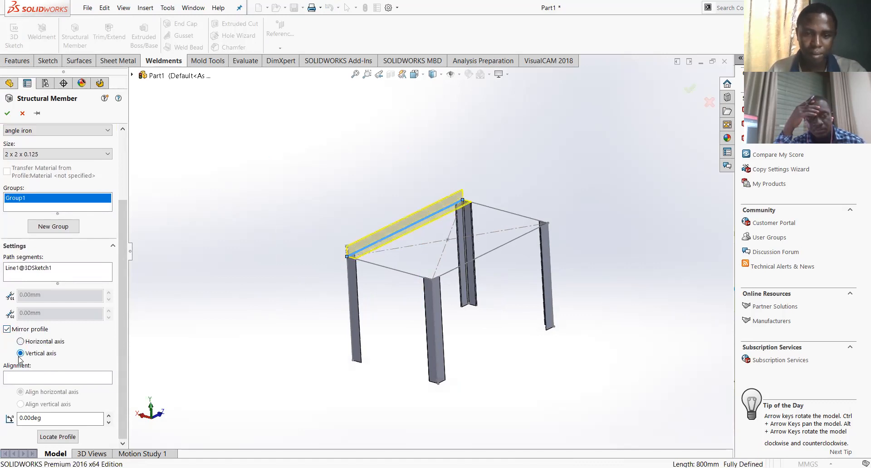
# - Add the short top line beside the nearest leg and the long line from there to the rightmost leg as separate new groups
pyautogui.click(54, 226)
pyautogui.click(369, 262)
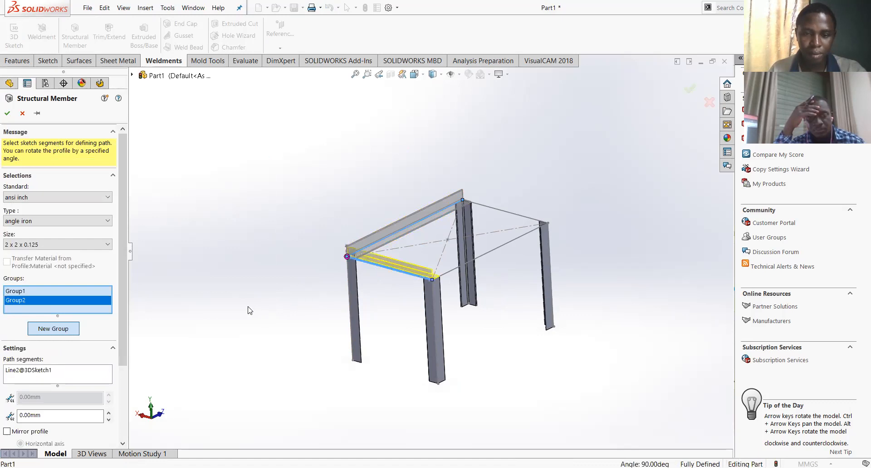
pyautogui.click(71, 328)
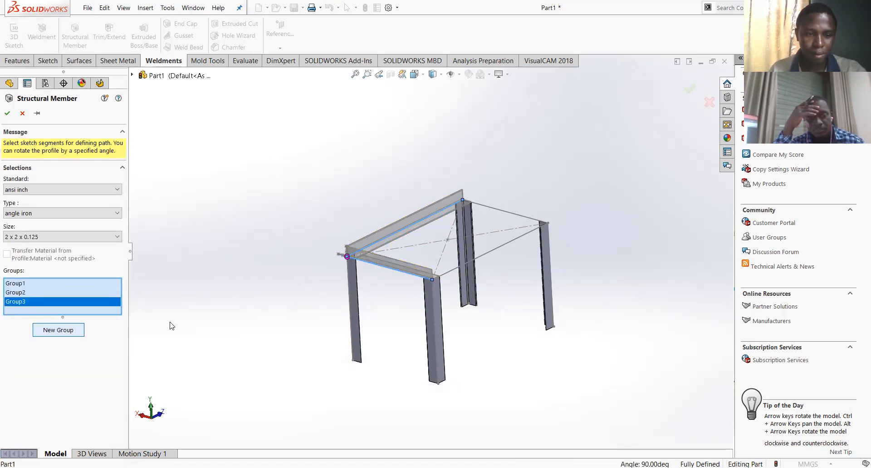
pyautogui.click(481, 257)
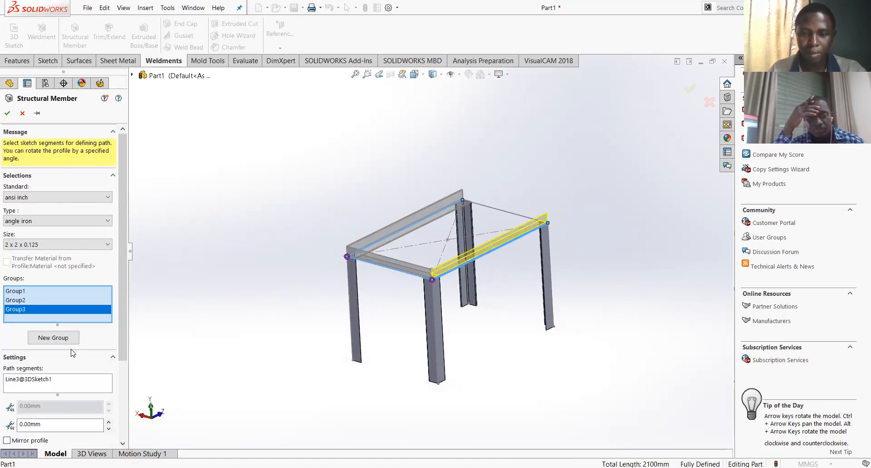
# - Add the remaining short top line as a fourth group, mirror its profile about the vertical axis, and finish the top frame members
pyautogui.moveTo(513, 310); pyautogui.dragTo(541, 363, button='middle')
pyautogui.click(53, 337)
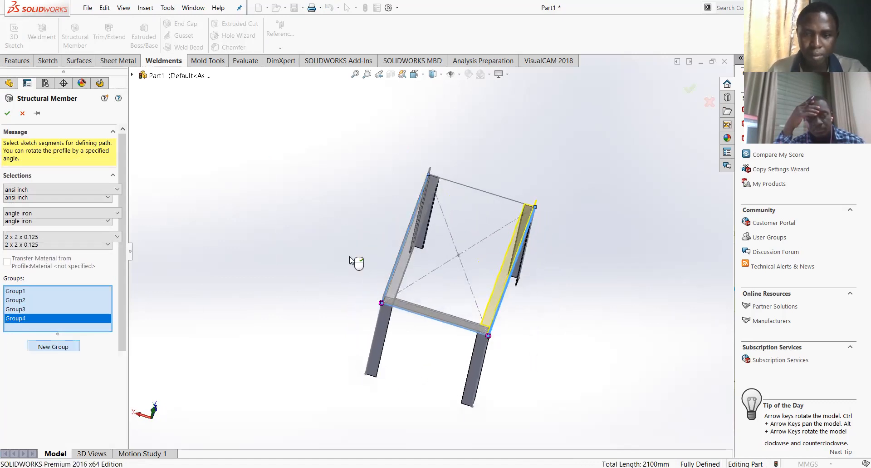
pyautogui.click(476, 190)
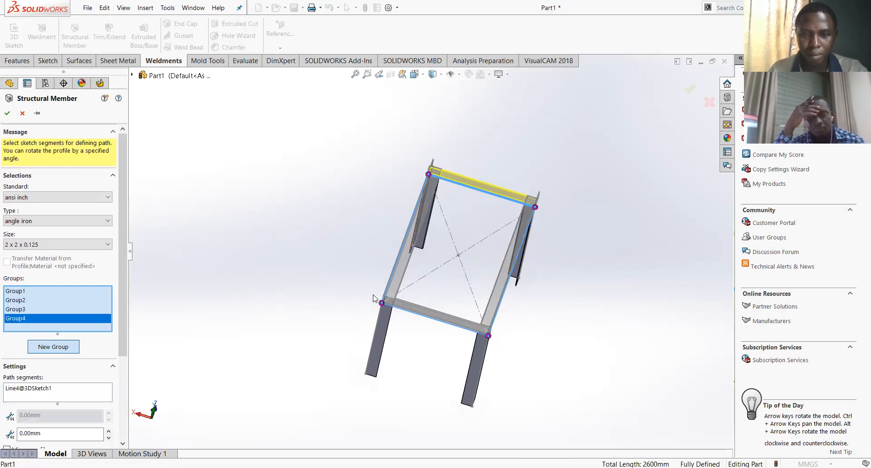
pyautogui.scroll(-3, 16, 436)
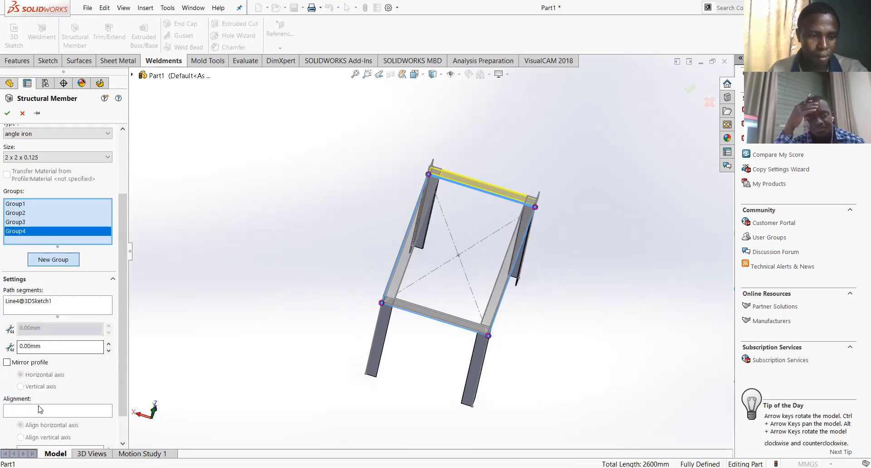
pyautogui.click(7, 362)
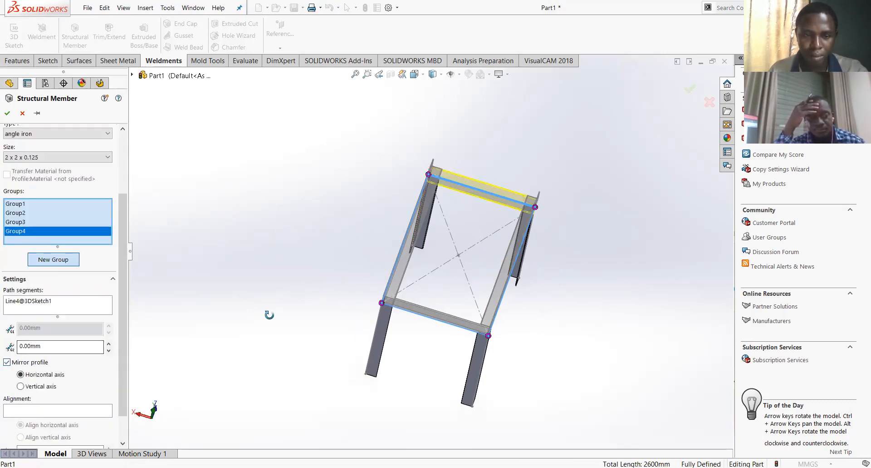
pyautogui.hotkey('ctrl', '7')
pyautogui.click(20, 387)
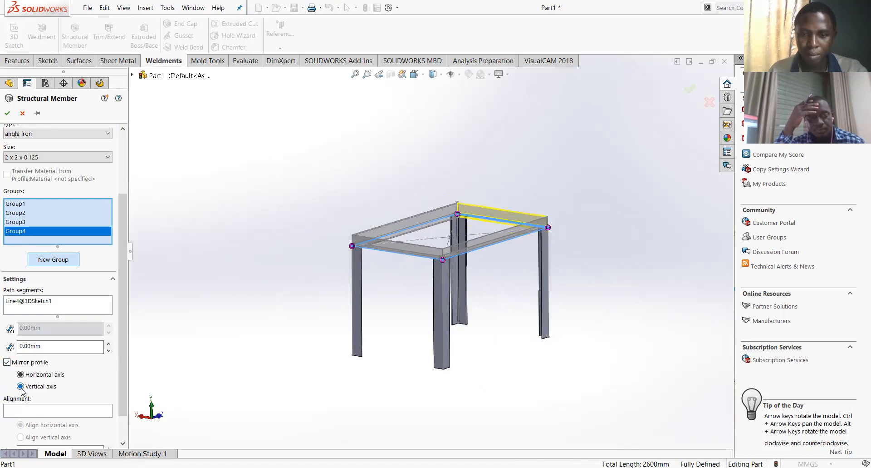
pyautogui.scroll(-3, 535, 236)
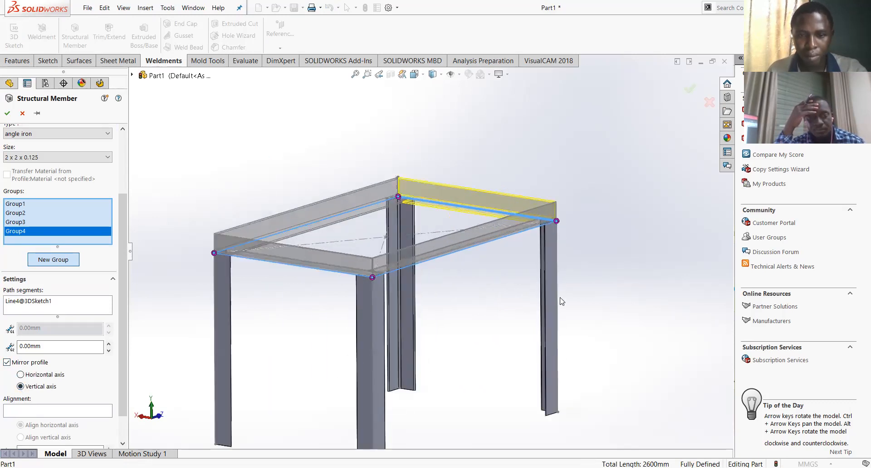
pyautogui.moveTo(564, 259); pyautogui.dragTo(469, 380, button='middle')
pyautogui.click(7, 113)
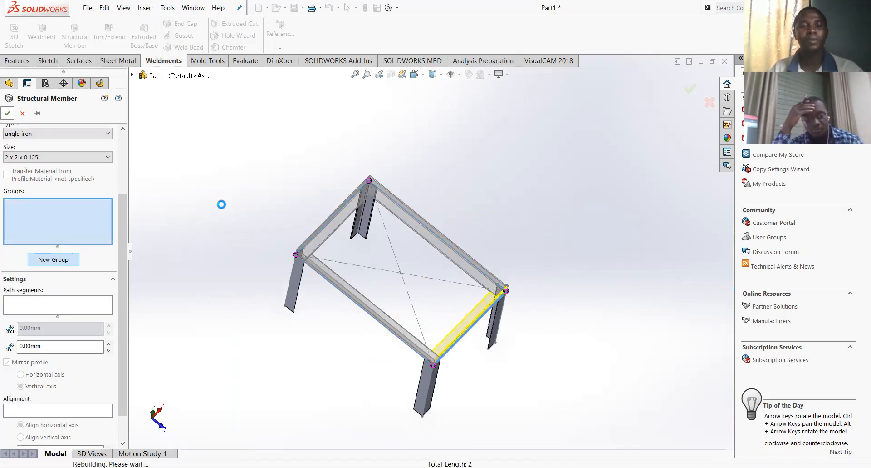
# - Hide the 3D sketch and view the completed angle iron frame from the side
pyautogui.click(37, 229)
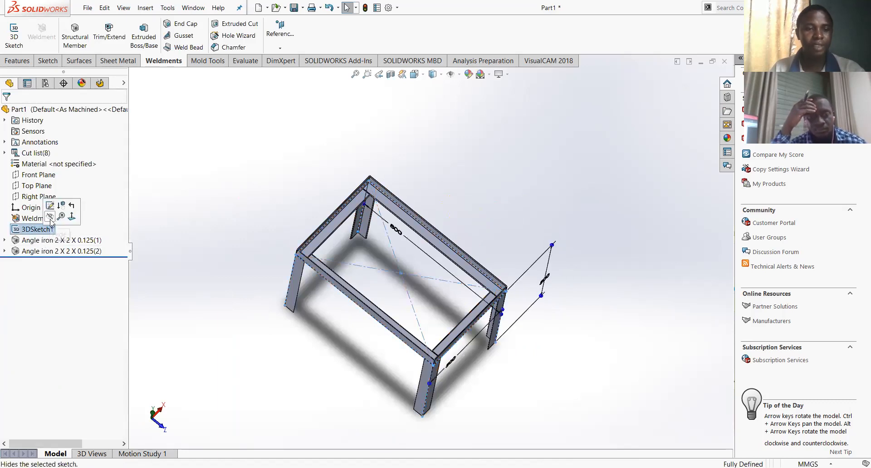
pyautogui.click(62, 212)
pyautogui.moveTo(545, 312); pyautogui.dragTo(541, 228, button='middle')
pyautogui.moveTo(519, 284); pyautogui.dragTo(498, 250, button='middle')
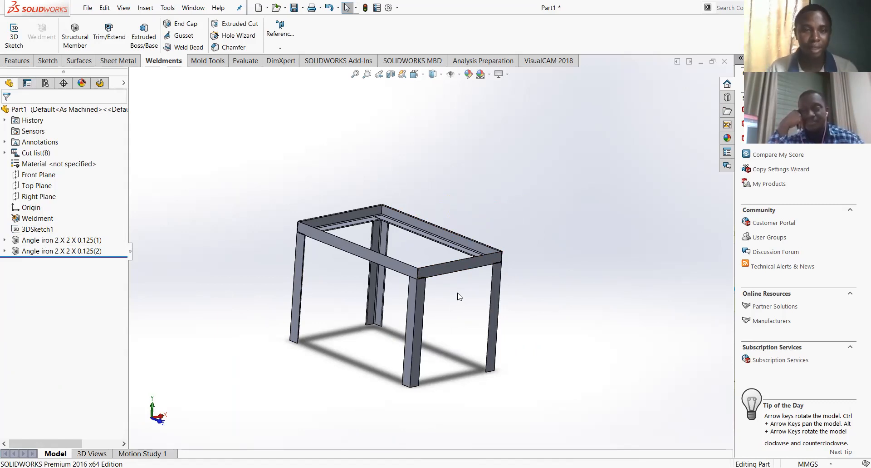
# - Open the TITLE PAGE drawing from the WORKING DRAWING folder inside PROJECT WORKS > advance bush cutter
pyautogui.press('r')
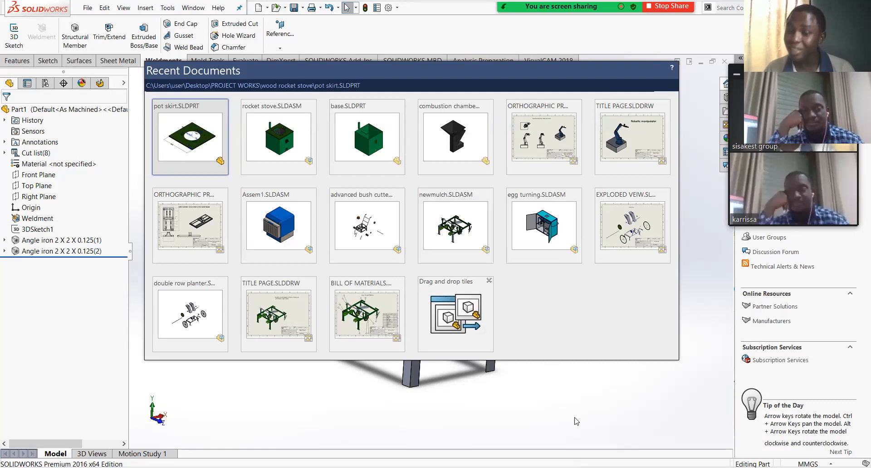
pyautogui.click(575, 418)
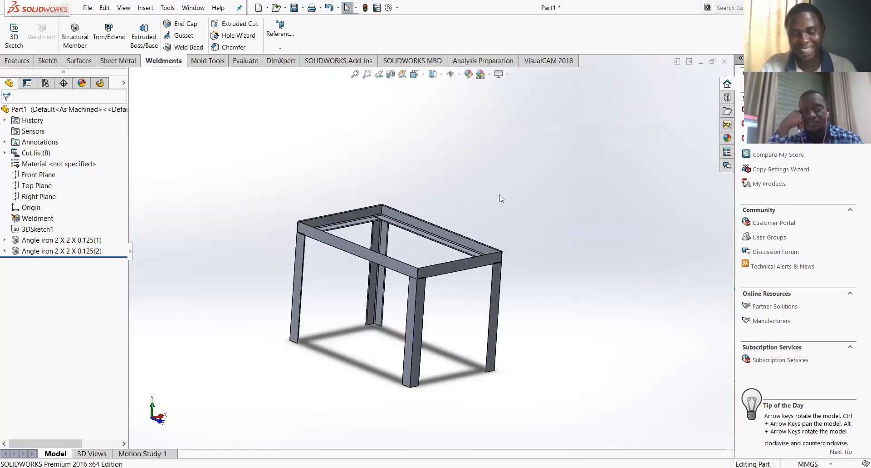
pyautogui.hotkey('ctrl', 'o')
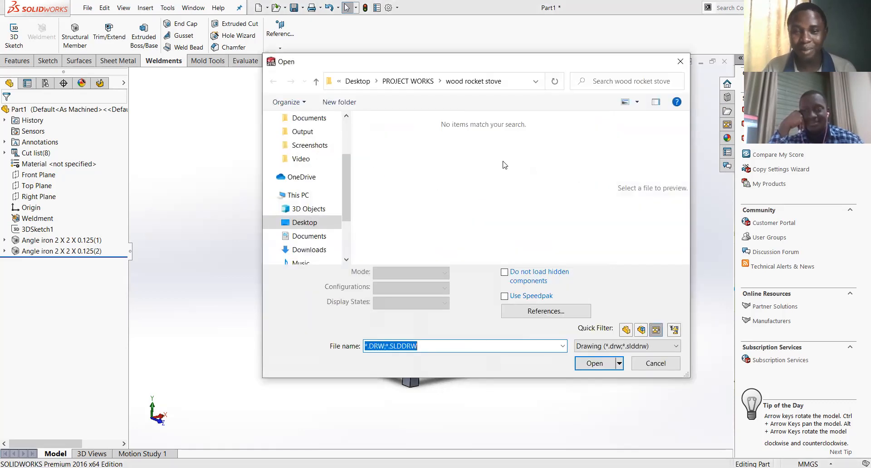
pyautogui.click(408, 81)
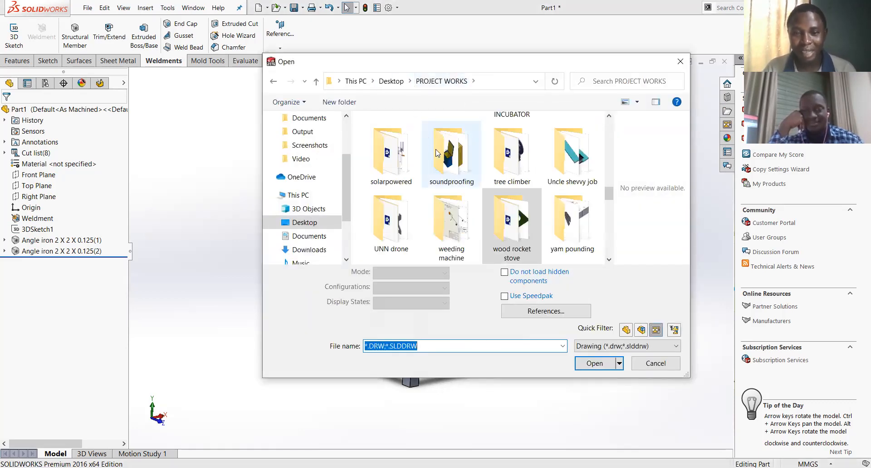
pyautogui.scroll(5, 472, 212)
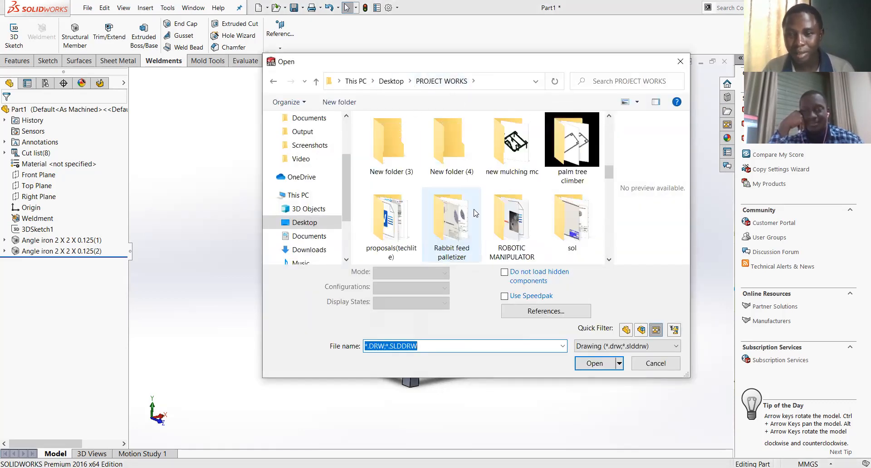
pyautogui.scroll(5, 433, 185)
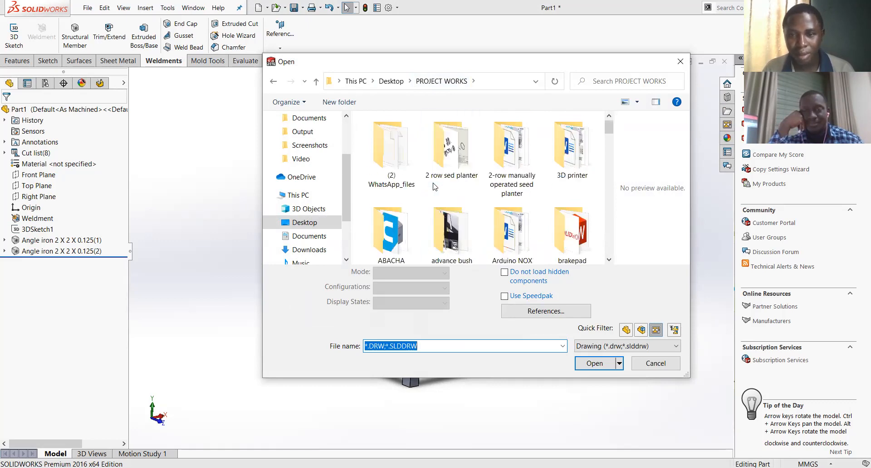
pyautogui.click(443, 203)
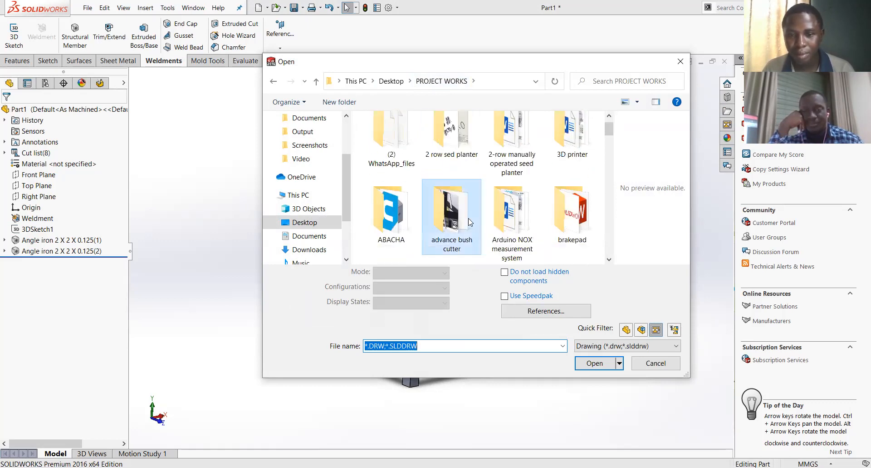
pyautogui.doubleClick(471, 219)
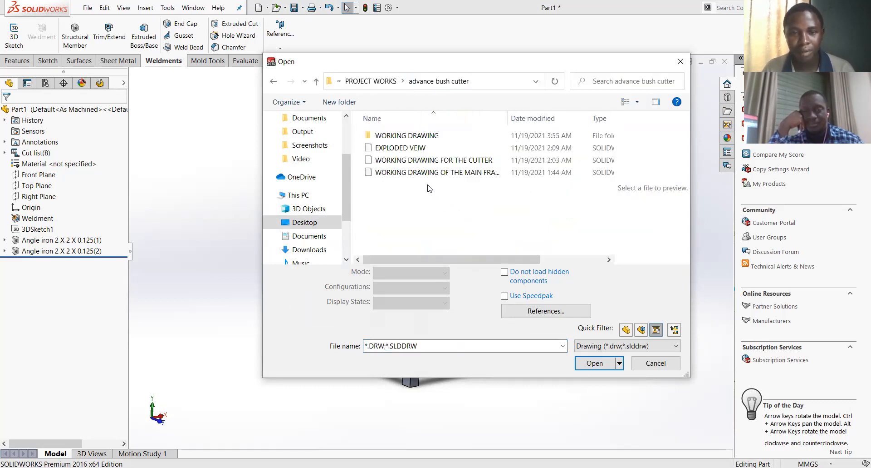
pyautogui.doubleClick(415, 136)
pyautogui.click(407, 168)
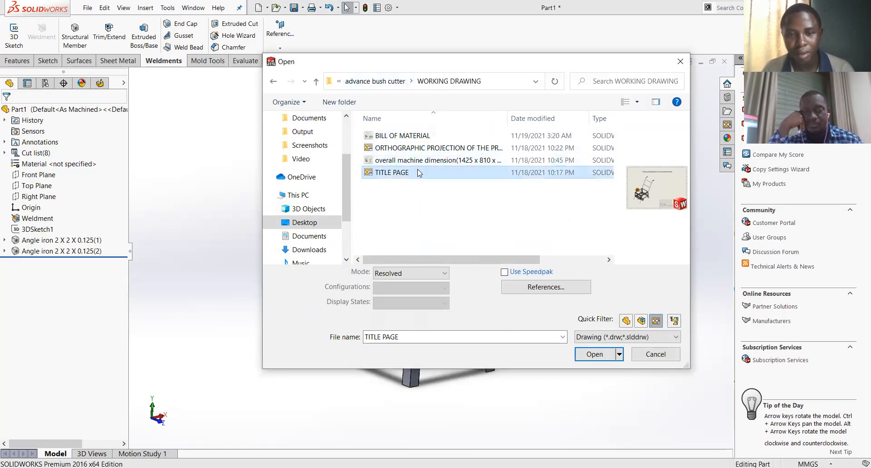
pyautogui.click(589, 353)
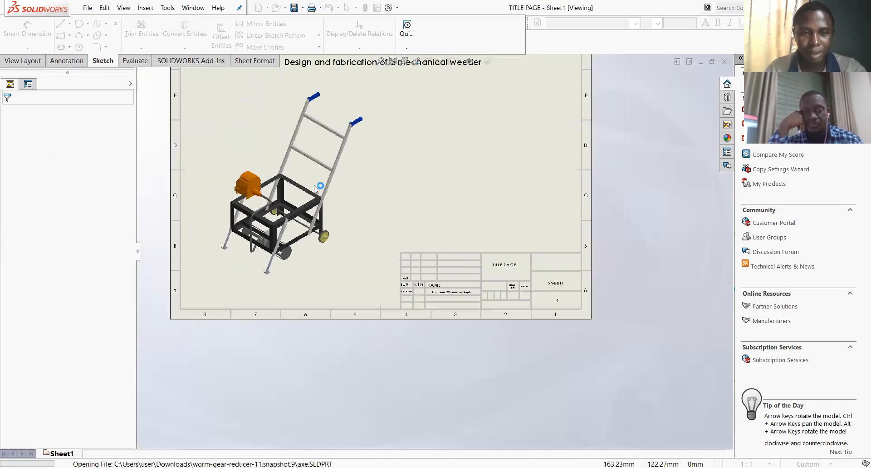
# - Inspect the mechanical weeder on the title page drawing and expand Drawing View1 down to the components of the advanced bush cutter assembly
pyautogui.scroll(3, 299, 189)
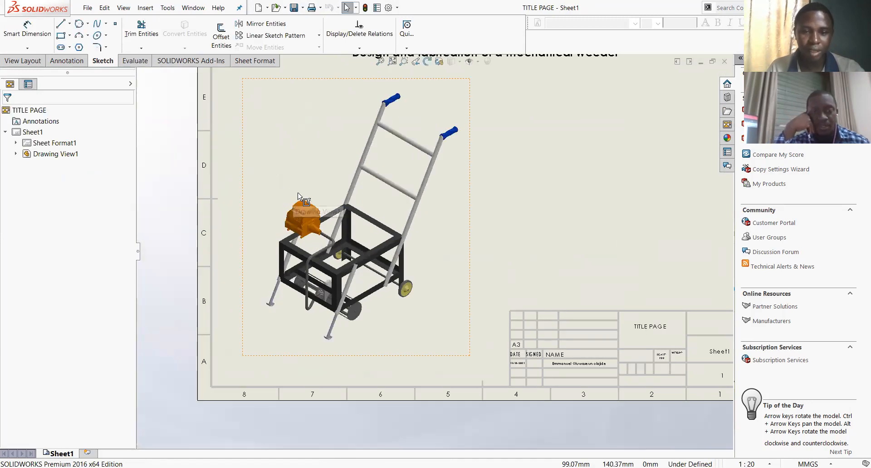
pyautogui.scroll(2, 358, 174)
pyautogui.scroll(1, 360, 175)
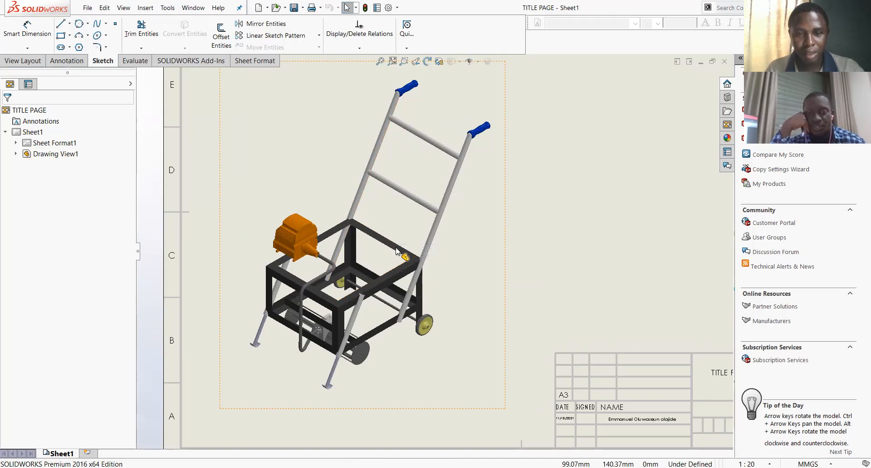
pyautogui.scroll(-2, 439, 162)
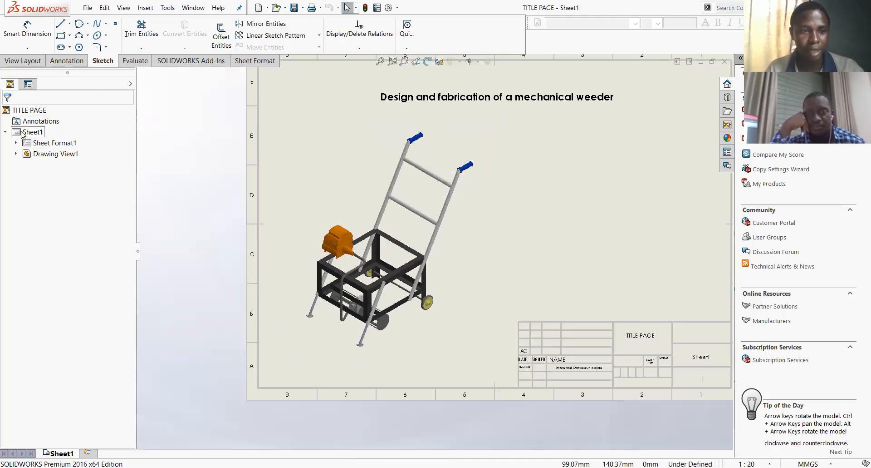
pyautogui.click(16, 153)
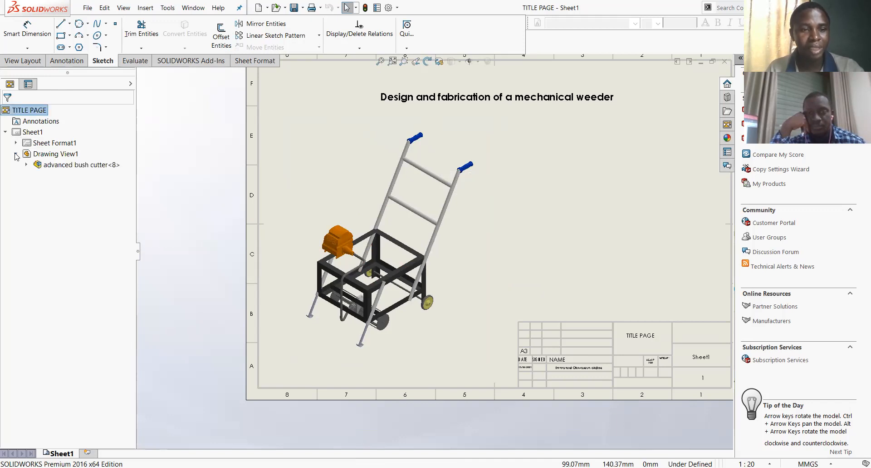
pyautogui.click(44, 167)
pyautogui.rightClick(44, 167)
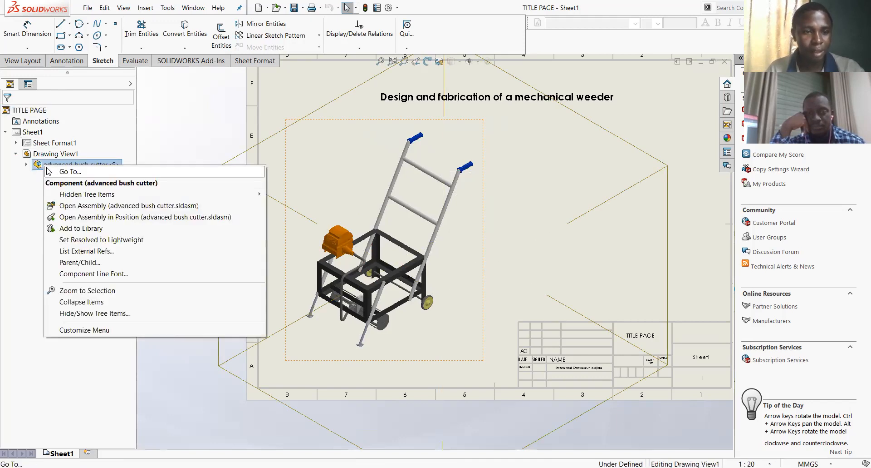
pyautogui.doubleClick(42, 165)
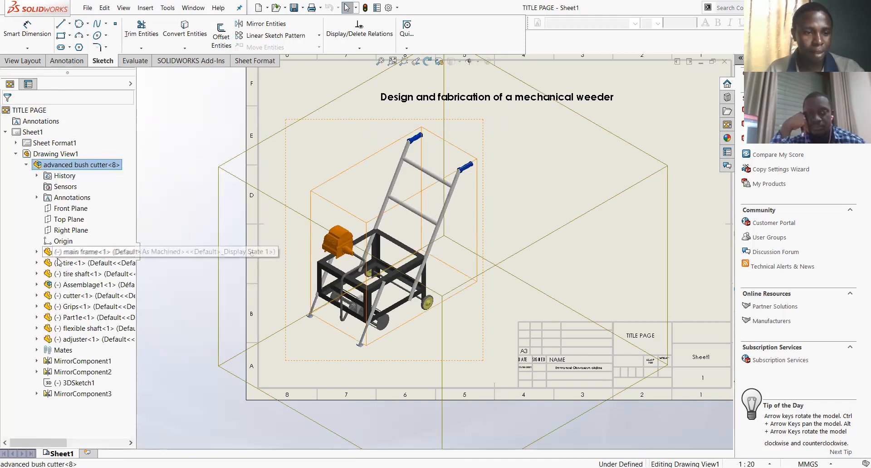
# - Open the main frame part from the advanced bush cutter assembly, declining the CAM system preferences stored in the file
pyautogui.click(72, 253)
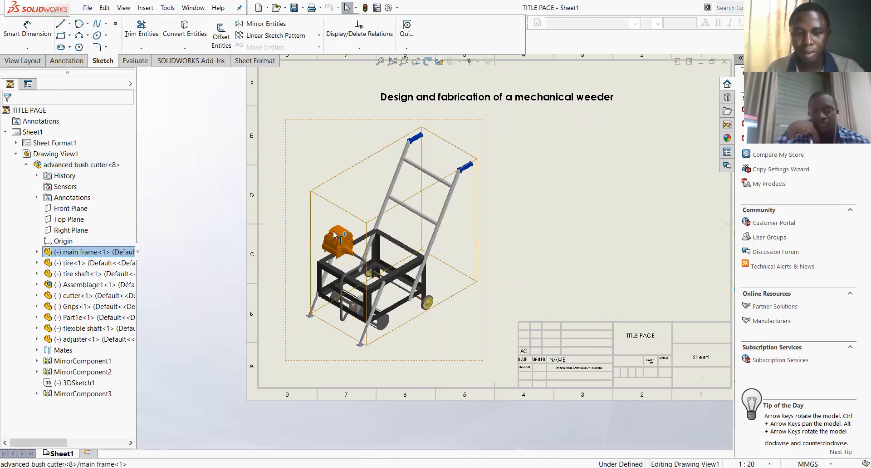
pyautogui.scroll(-2, 359, 223)
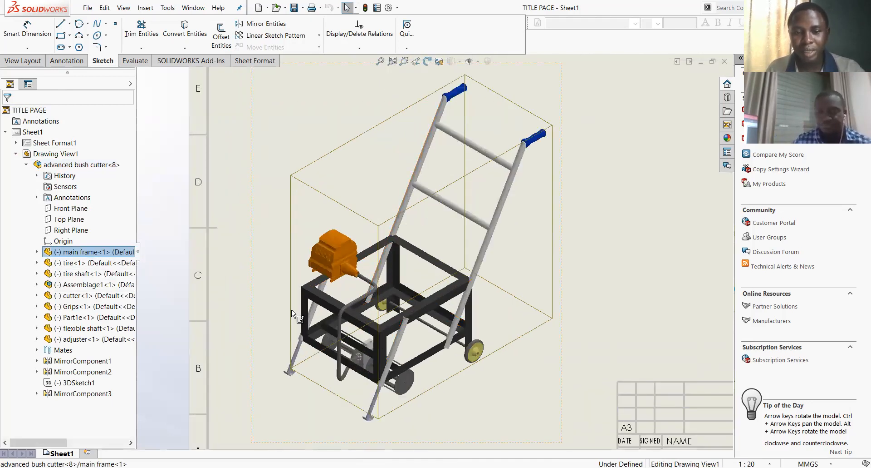
pyautogui.rightClick(88, 254)
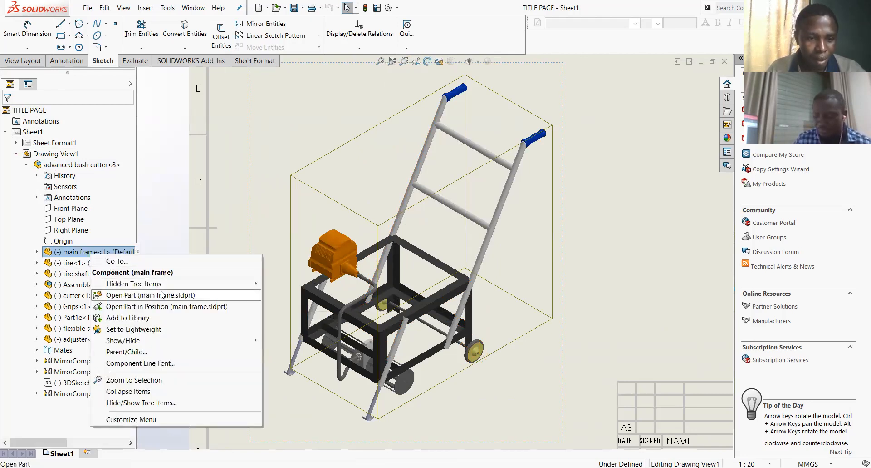
pyautogui.click(174, 296)
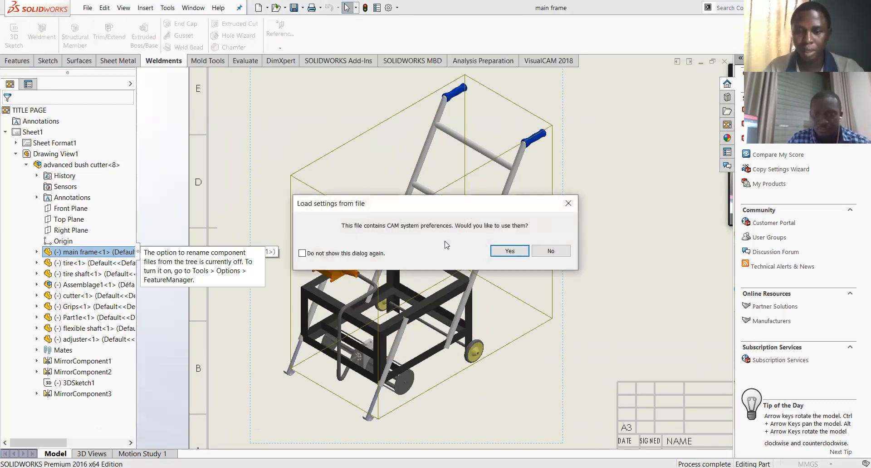
pyautogui.click(556, 252)
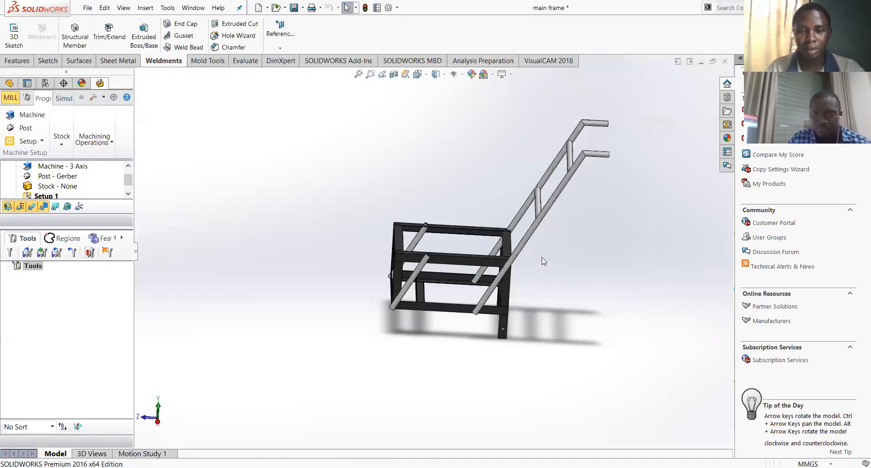
# - Open 3DSketch1 of the main frame for editing, examine its dimensioned line layout from several angles, and exit the sketch
pyautogui.scroll(1, 543, 261)
pyautogui.moveTo(543, 261); pyautogui.dragTo(535, 232, button='middle')
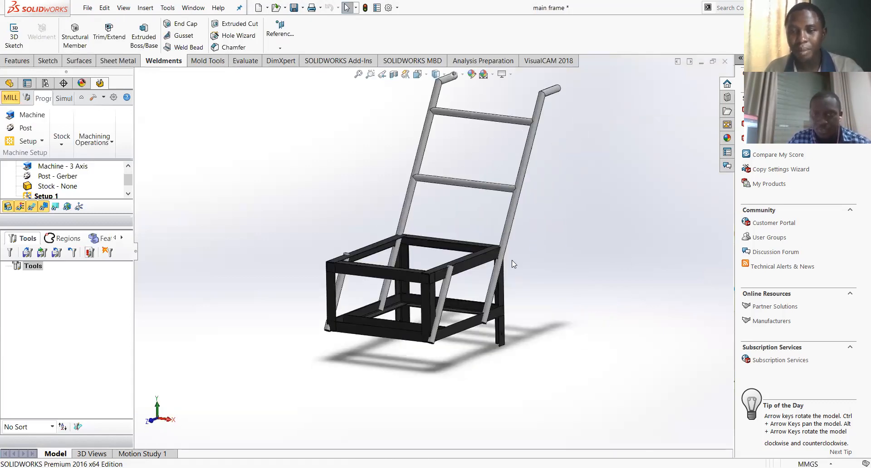
pyautogui.click(9, 83)
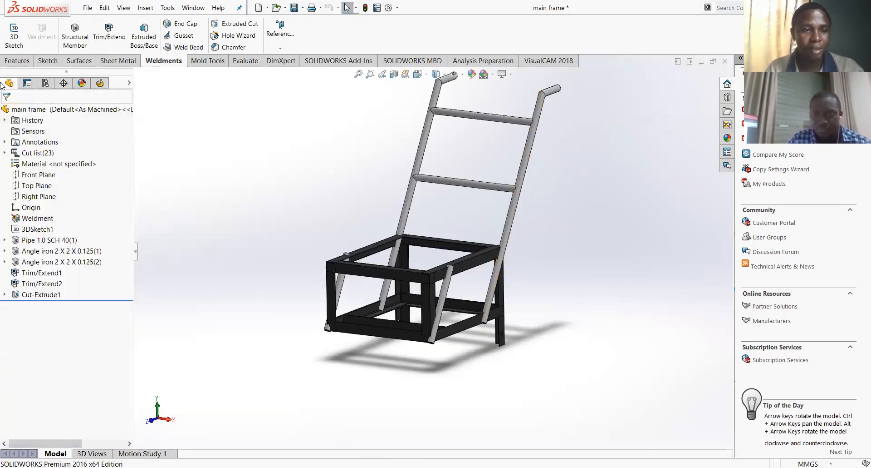
pyautogui.click(31, 229)
pyautogui.click(26, 208)
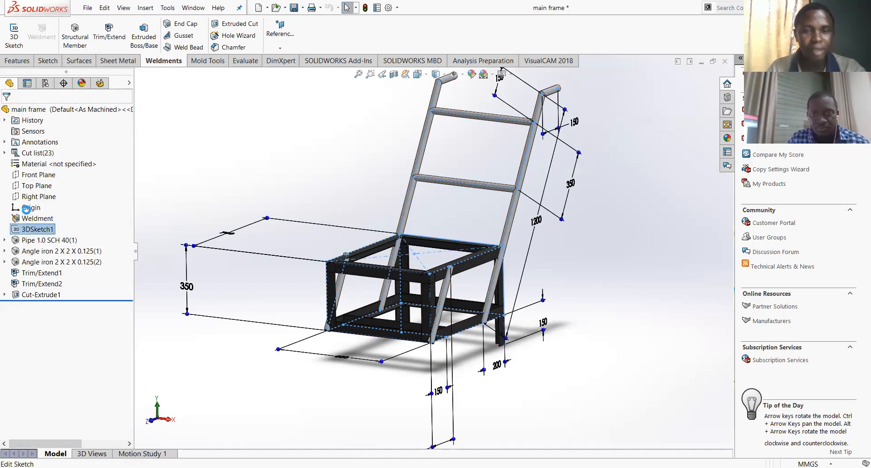
pyautogui.moveTo(319, 177)
pyautogui.mouseDown(button='middle')
pyautogui.moveTo(336, 199)
pyautogui.moveTo(346, 194)
pyautogui.moveTo(201, 183)
pyautogui.moveTo(285, 167)
pyautogui.mouseUp(button='middle')
pyautogui.moveTo(309, 173)
pyautogui.mouseDown(button='middle')
pyautogui.moveTo(424, 222)
pyautogui.moveTo(438, 253)
pyautogui.moveTo(328, 213)
pyautogui.moveTo(309, 234)
pyautogui.moveTo(323, 241)
pyautogui.mouseUp(button='middle')
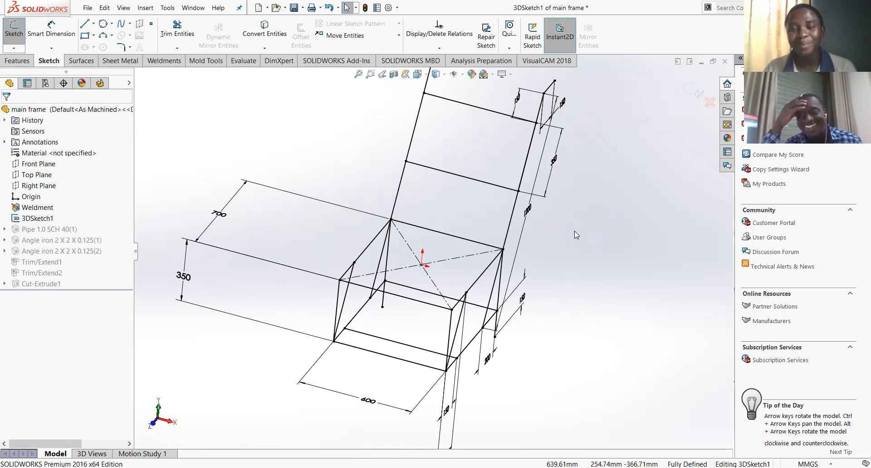
pyautogui.scroll(3, 575, 231)
pyautogui.moveTo(576, 232)
pyautogui.mouseDown(button='middle')
pyautogui.moveTo(575, 181)
pyautogui.moveTo(555, 238)
pyautogui.mouseUp(button='middle')
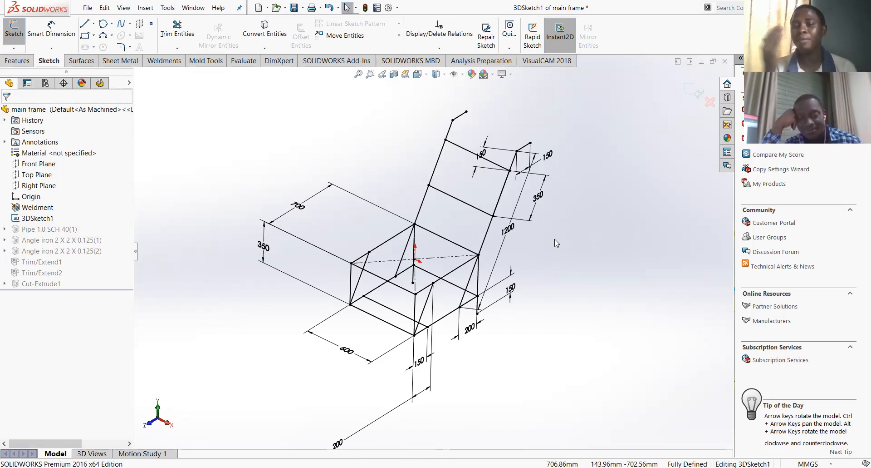
pyautogui.click(693, 87)
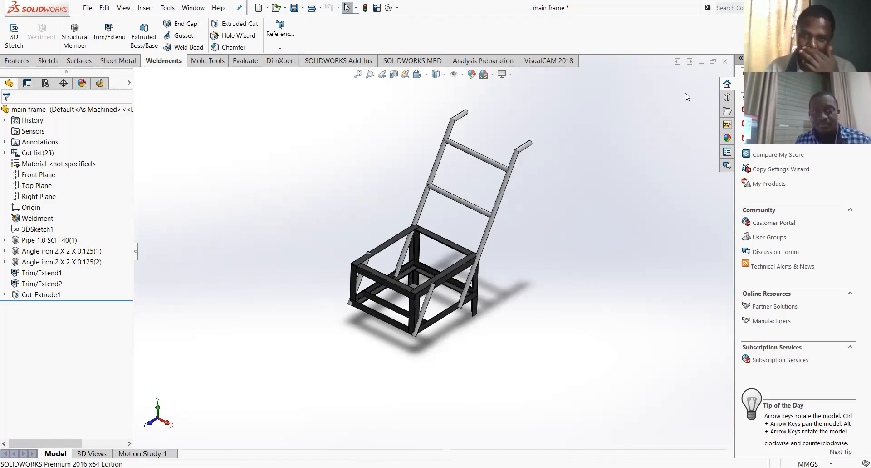
# - Browse for another drawing to open, going into the folder for the uncle's job inside PROJECT WORKS
pyautogui.hotkey('ctrl', 'o')
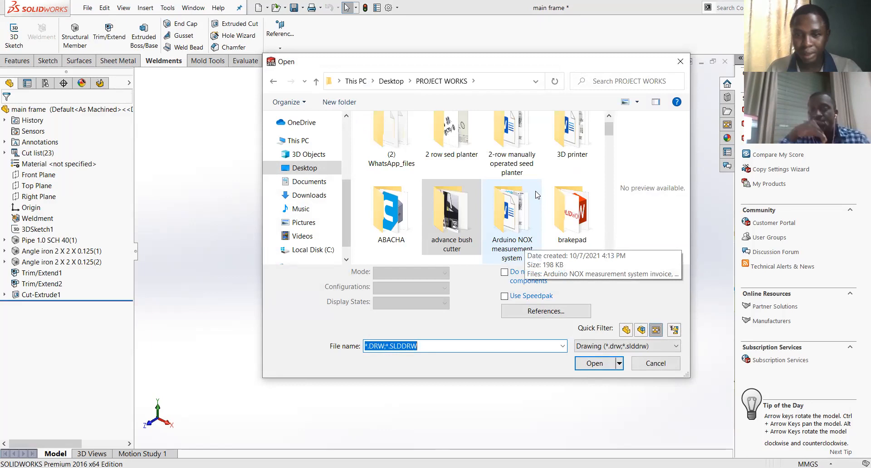
pyautogui.scroll(-1, 521, 219)
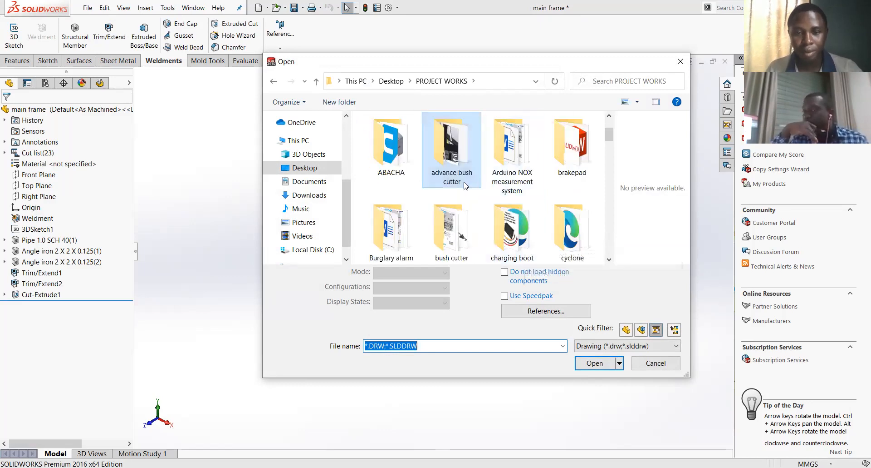
pyautogui.click(495, 172)
pyautogui.press('u')
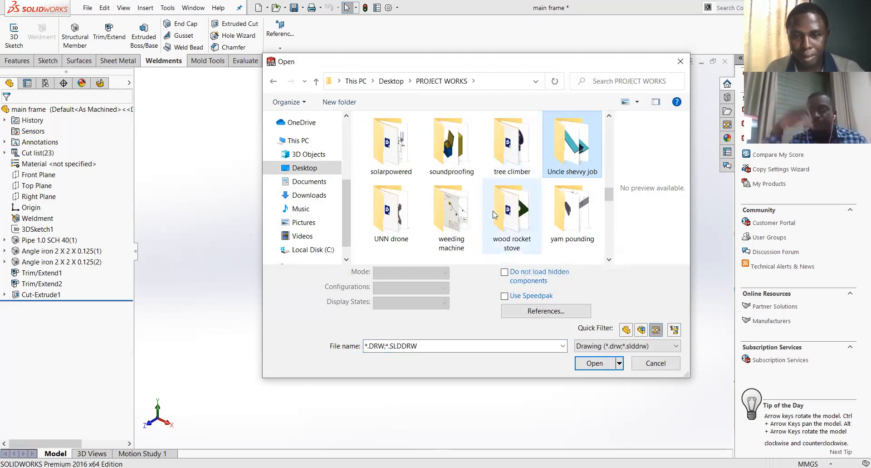
pyautogui.doubleClick(548, 176)
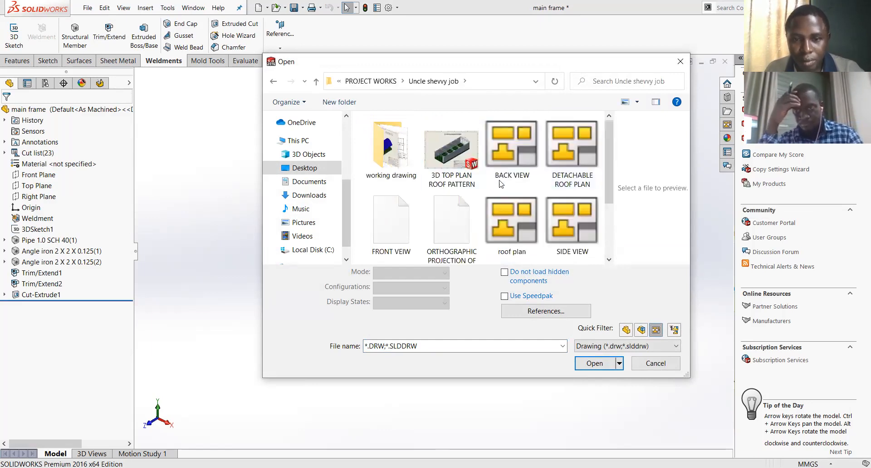
# - Look through the job folder and its working drawing subfolder, and open the 3D TOP PLAN ROOF PATTERN drawing
pyautogui.click(453, 163)
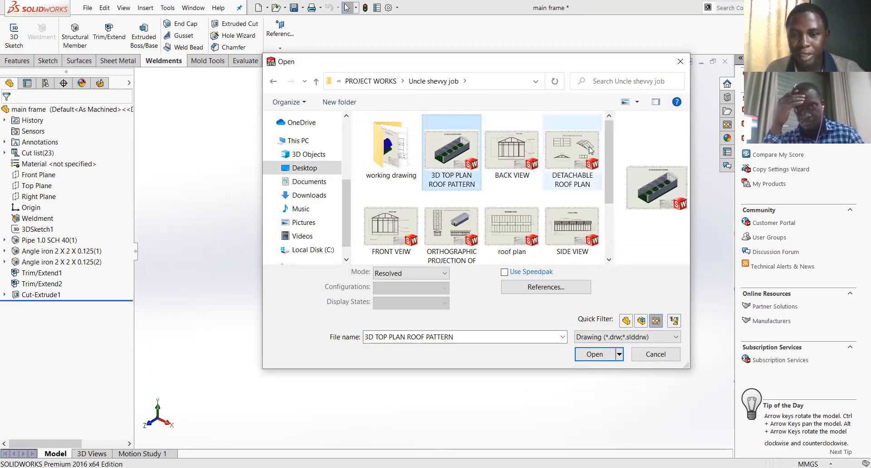
pyautogui.moveTo(606, 150); pyautogui.dragTo(603, 184)
pyautogui.scroll(2, 572, 199)
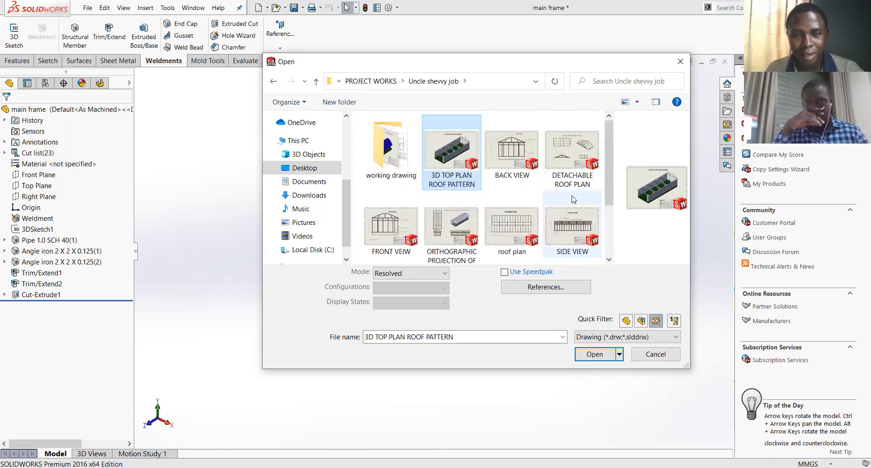
pyautogui.doubleClick(403, 158)
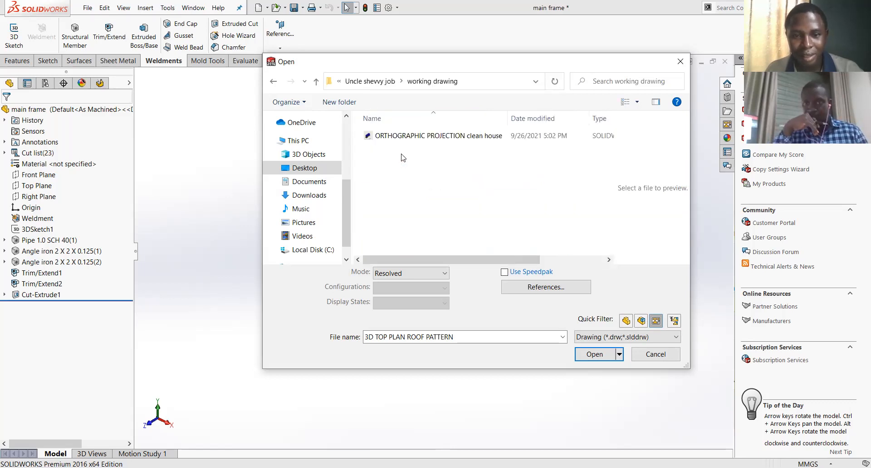
pyautogui.click(386, 82)
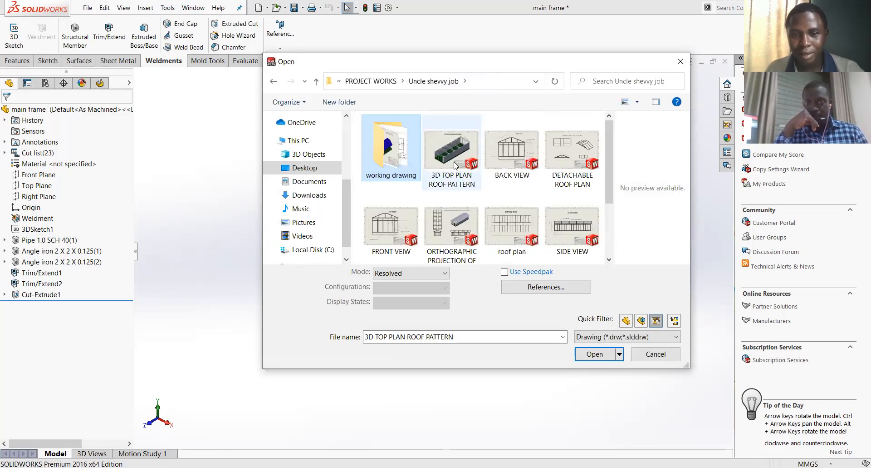
pyautogui.click(461, 173)
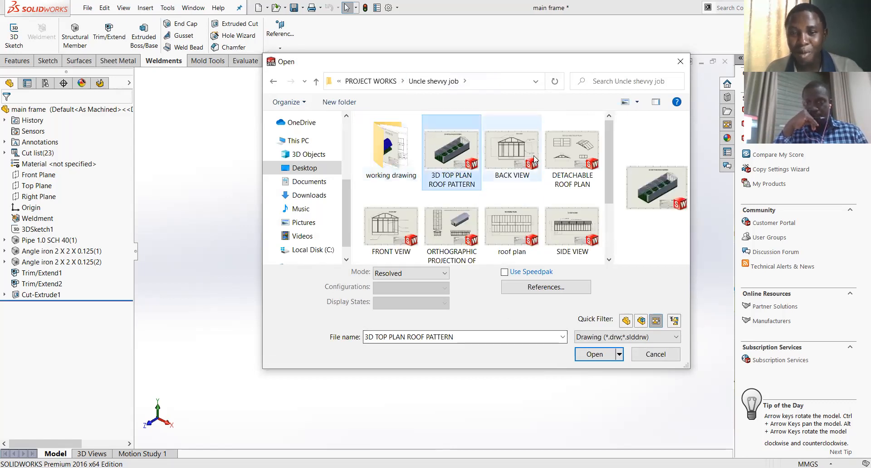
pyautogui.click(599, 355)
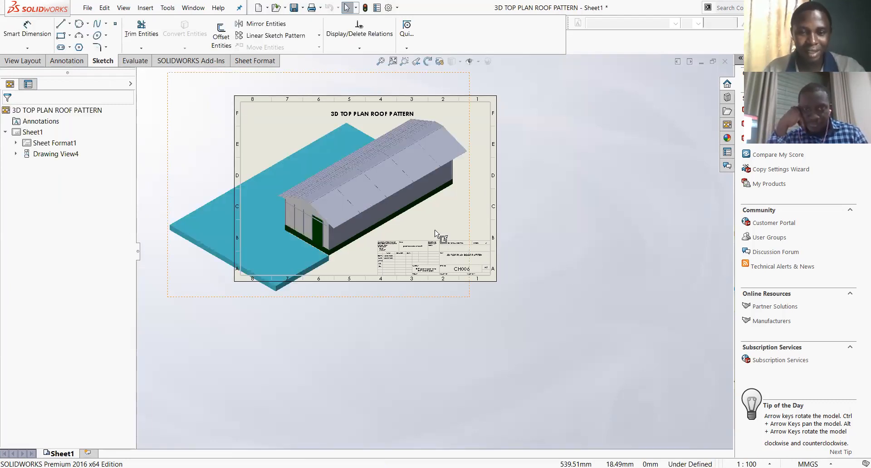
# - Examine the roof panels and building in the 3D TOP PLAN ROOF PATTERN drawing, and close it to return to the main frame part
pyautogui.scroll(-5, 318, 207)
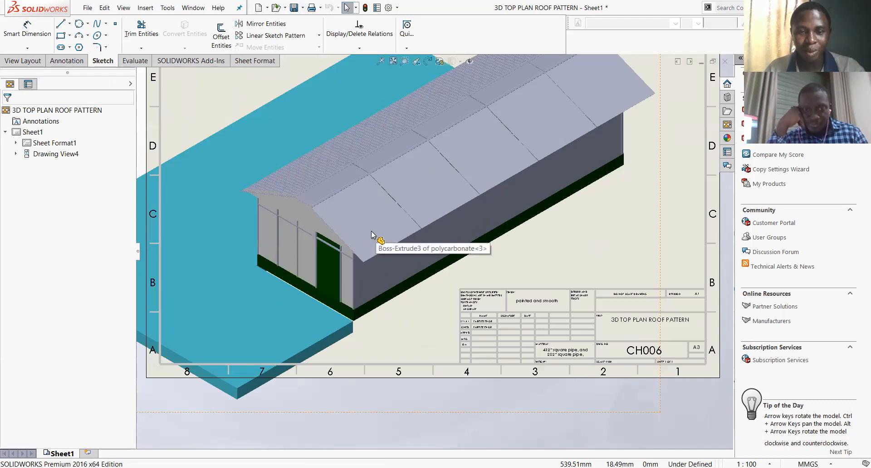
pyautogui.click(371, 234)
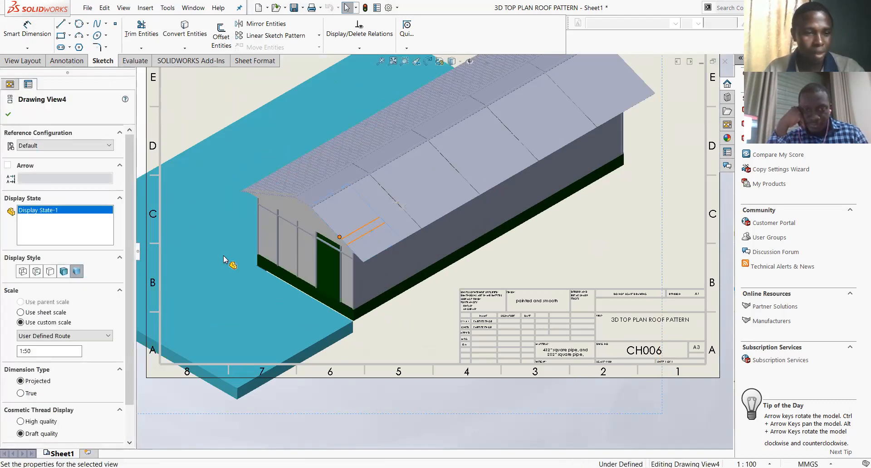
pyautogui.scroll(-3, 304, 183)
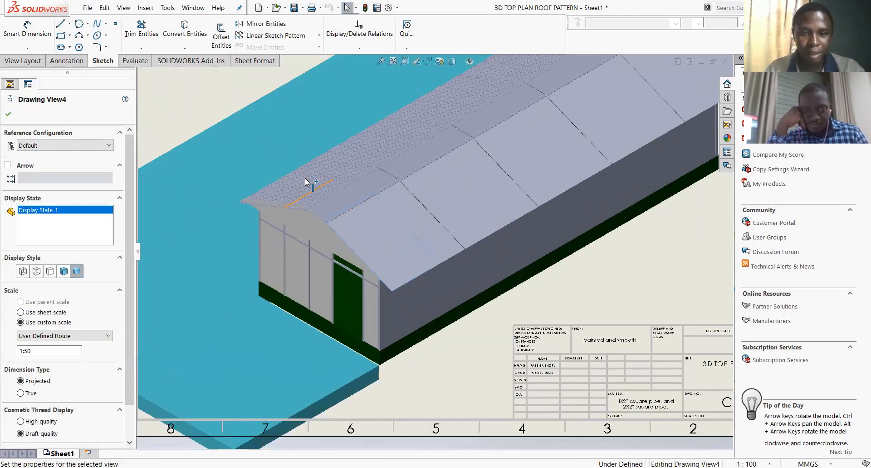
pyautogui.scroll(5, 371, 195)
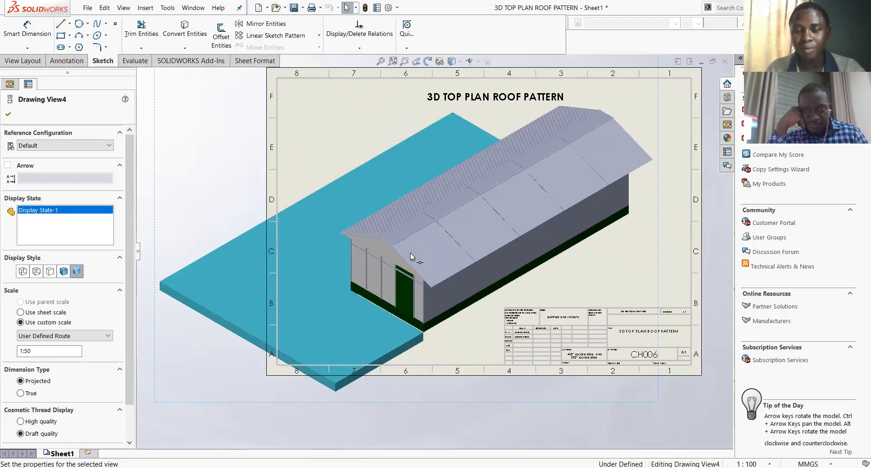
pyautogui.scroll(5, 454, 198)
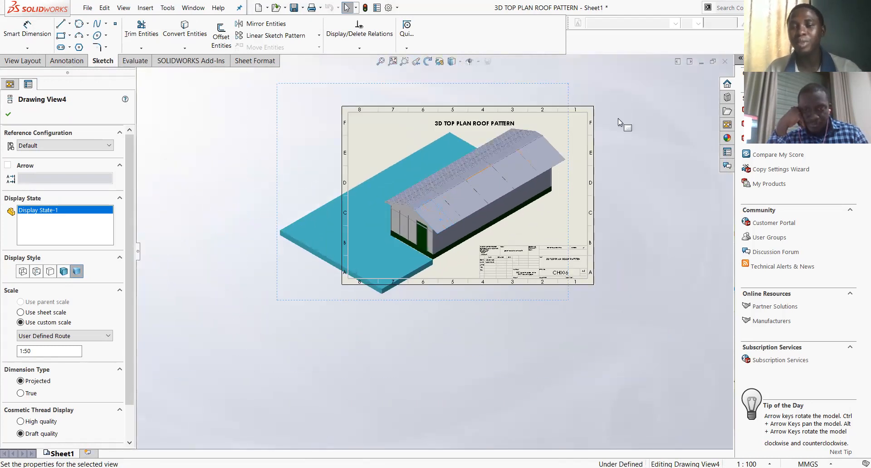
pyautogui.click(727, 61)
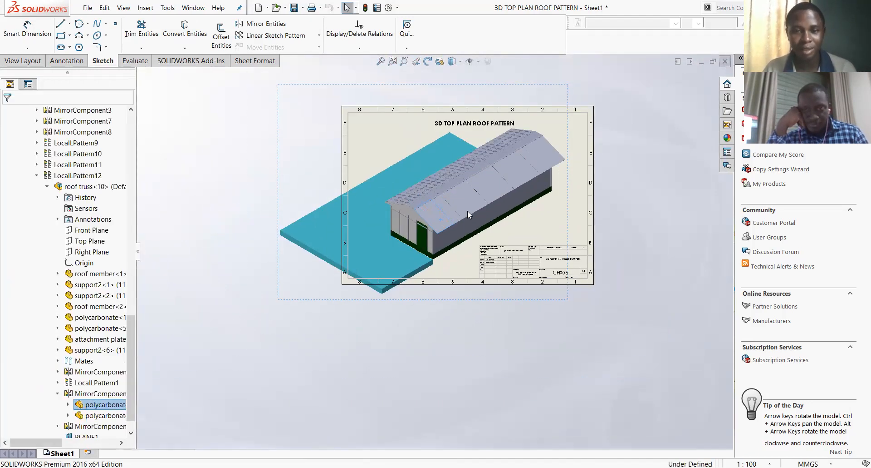
pyautogui.click(393, 247)
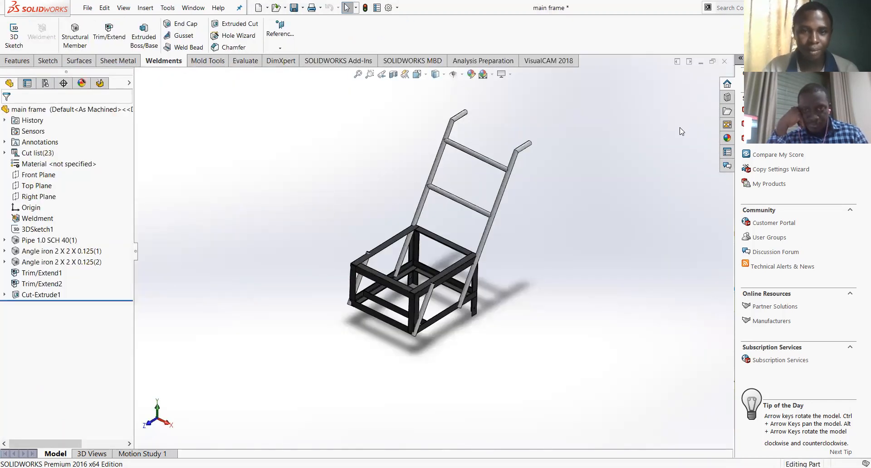
# - Browse for another drawing to open, going up from the current job folder to the Desktop and into the solidworks class folder
pyautogui.hotkey('ctrl', 'o')
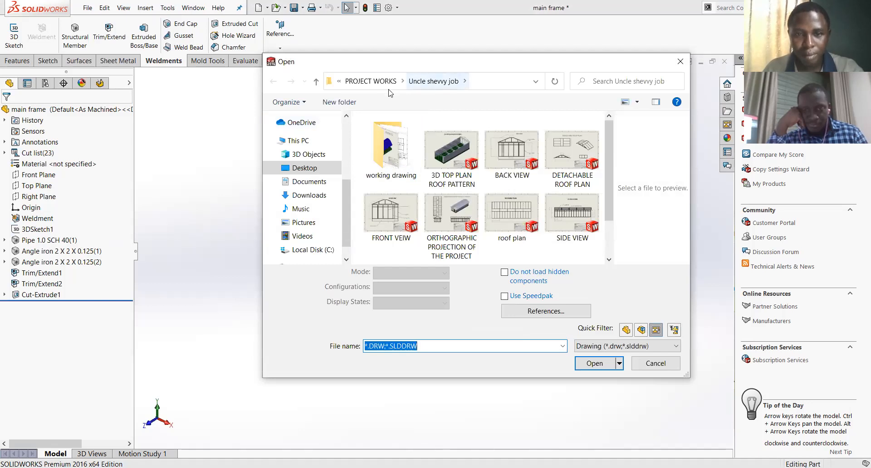
pyautogui.click(383, 81)
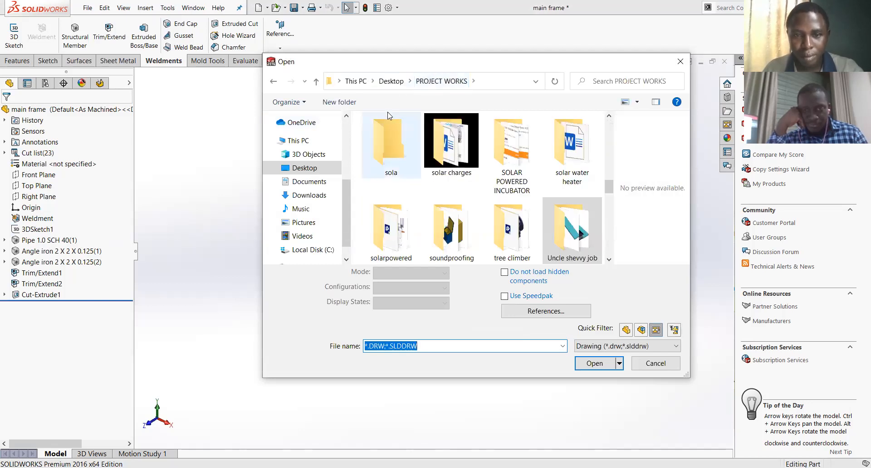
pyautogui.click(395, 84)
pyautogui.click(422, 152)
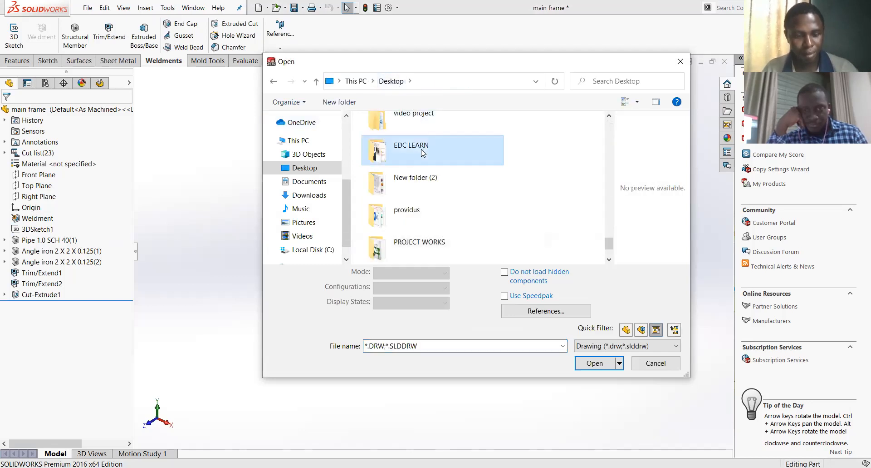
pyautogui.press('s')
pyautogui.press('s')
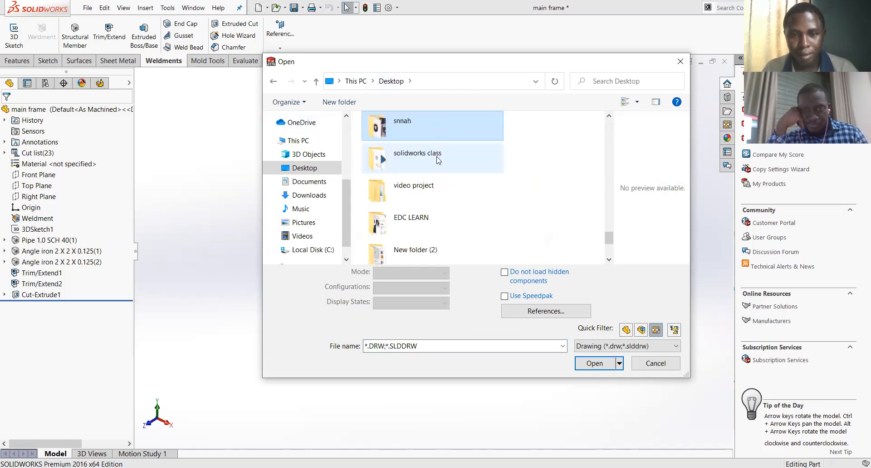
pyautogui.doubleClick(437, 159)
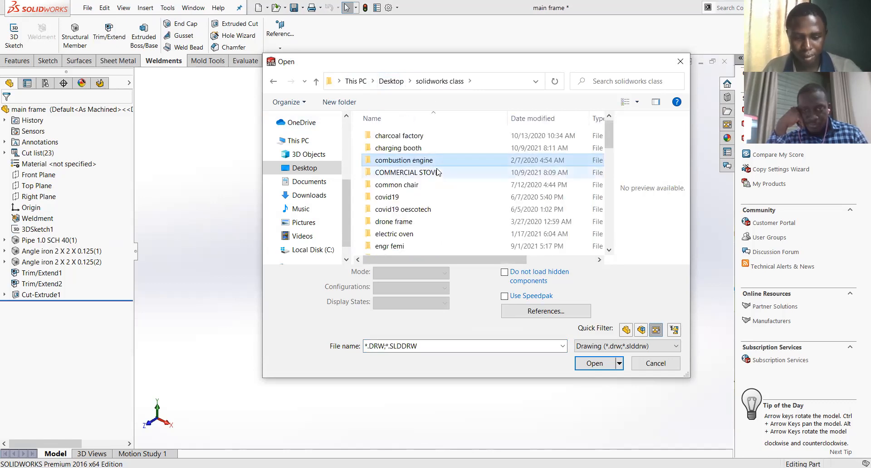
pyautogui.press('u')
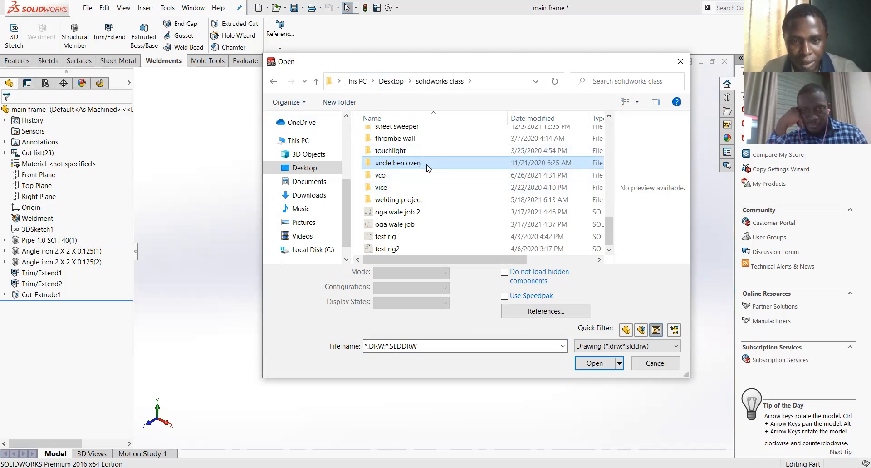
pyautogui.doubleClick(426, 168)
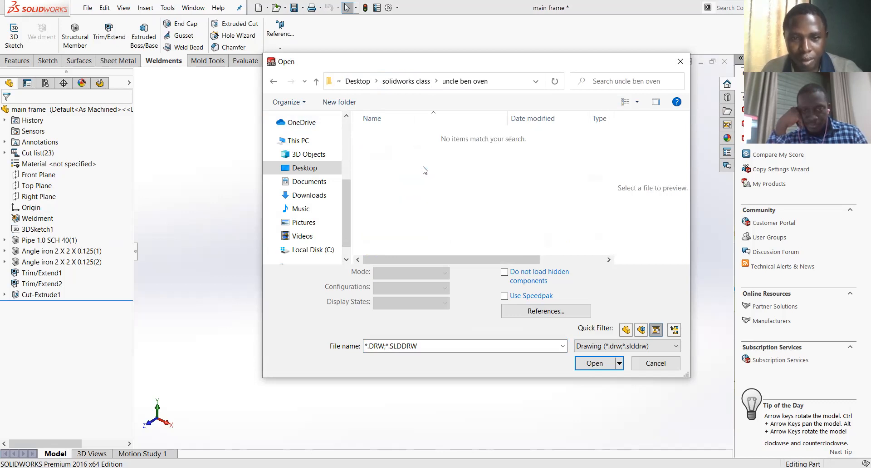
pyautogui.click(418, 82)
# - Open the water tank truss4 drawing from the fabalex engineering folder
pyautogui.scroll(4, 418, 169)
pyautogui.scroll(3, 419, 169)
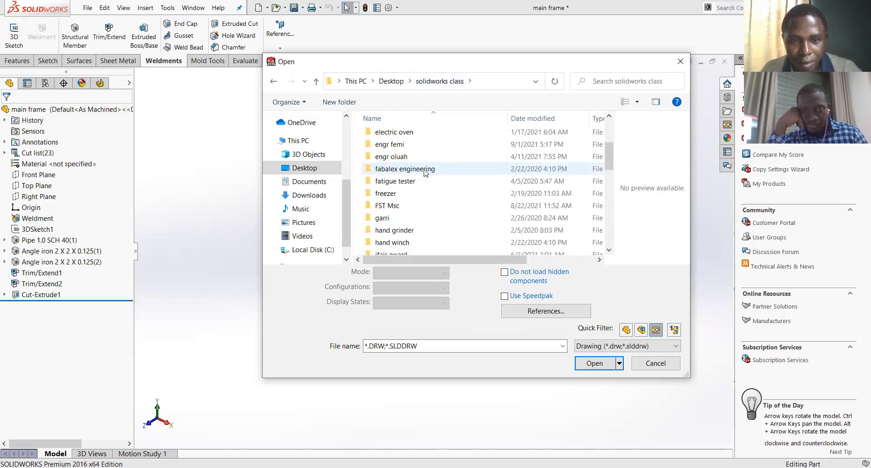
pyautogui.doubleClick(419, 169)
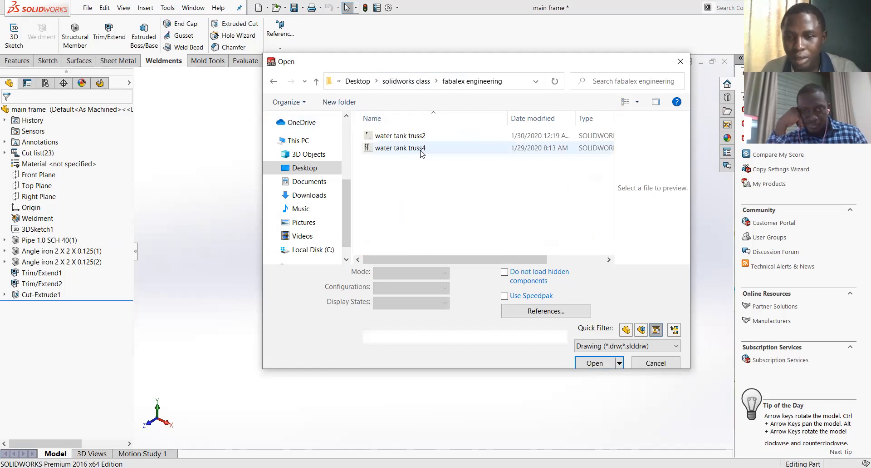
pyautogui.click(420, 148)
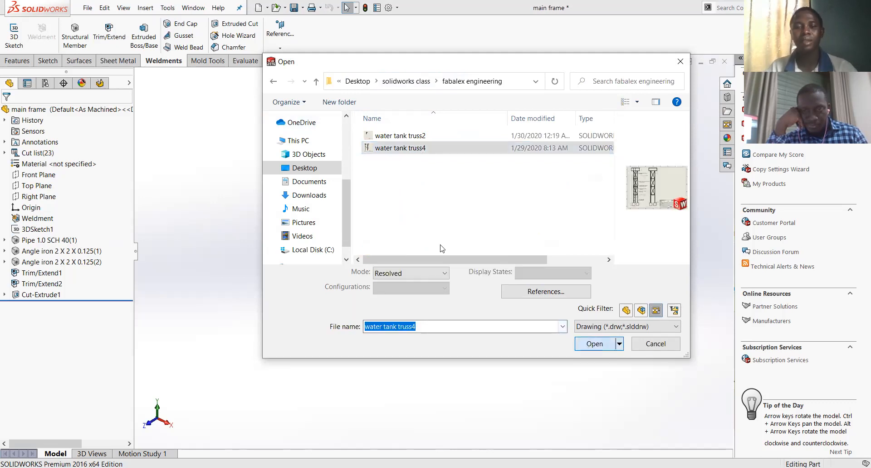
pyautogui.press('Return')
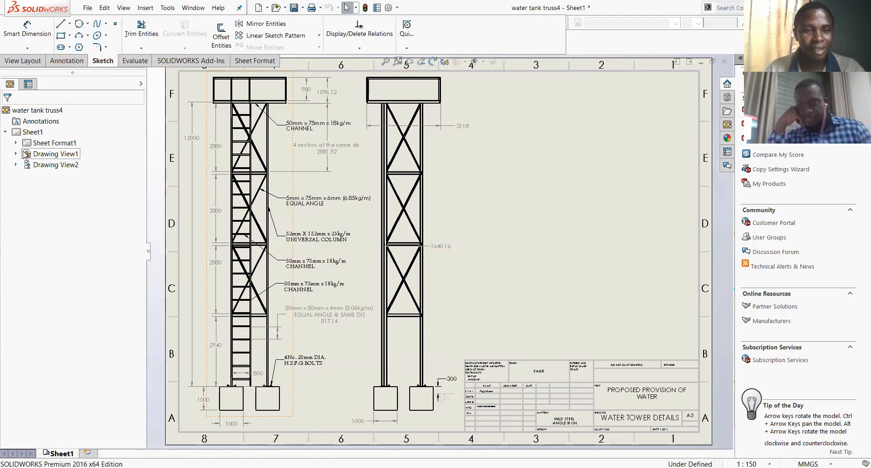
# - Open the water tank truss4 assembly referenced by Drawing View1
pyautogui.click(43, 153)
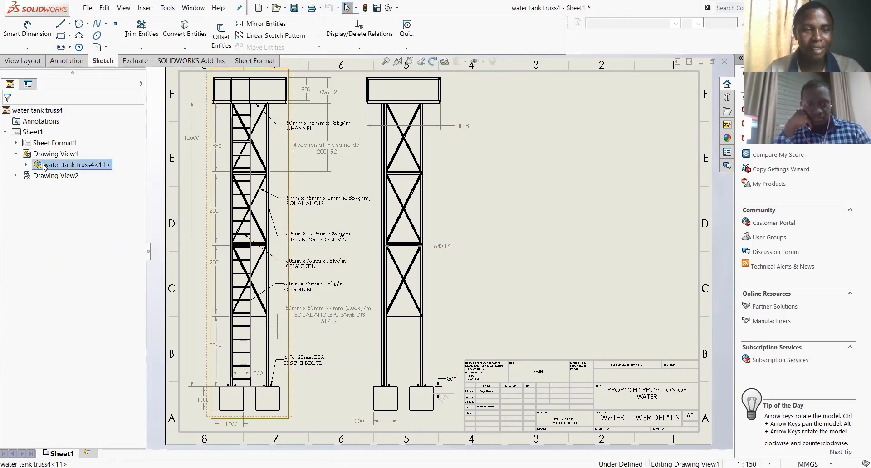
pyautogui.rightClick(42, 166)
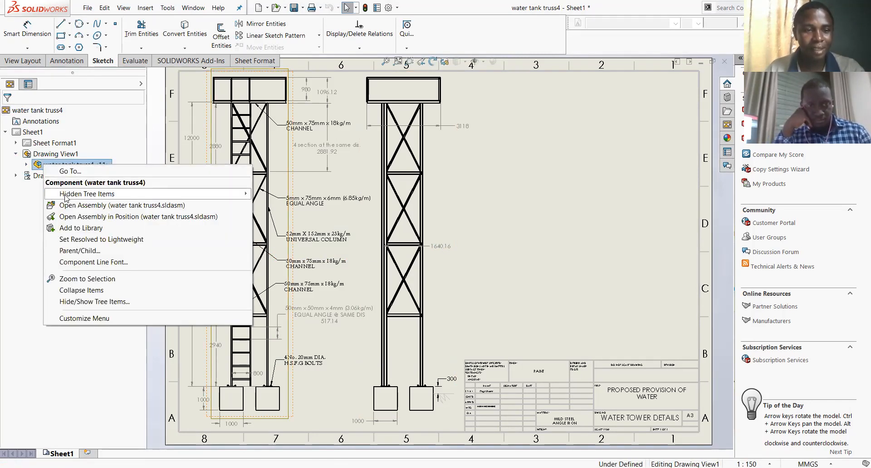
pyautogui.click(116, 205)
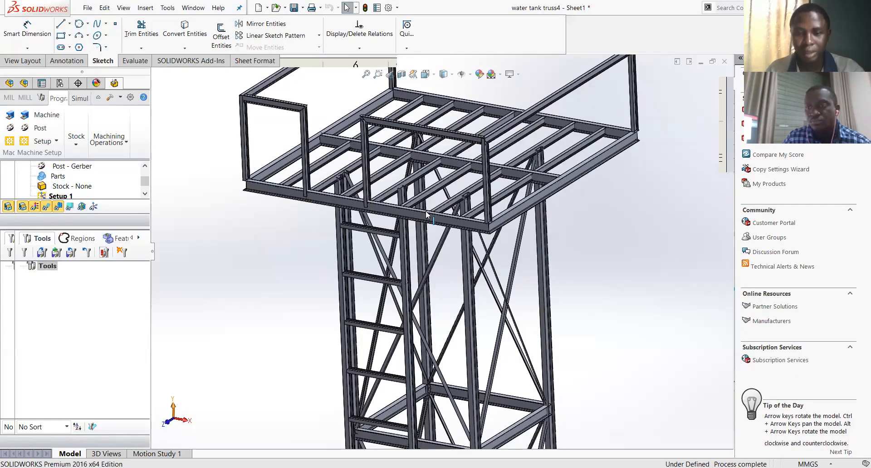
# - Examine the whole water tank tower and the angle iron cross-bracing between its columns
pyautogui.scroll(3, 449, 354)
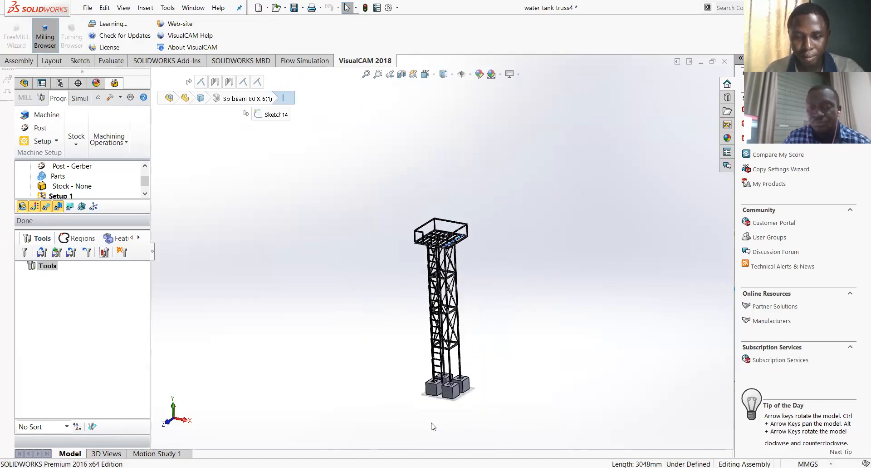
pyautogui.scroll(-3, 444, 362)
pyautogui.scroll(-4, 481, 210)
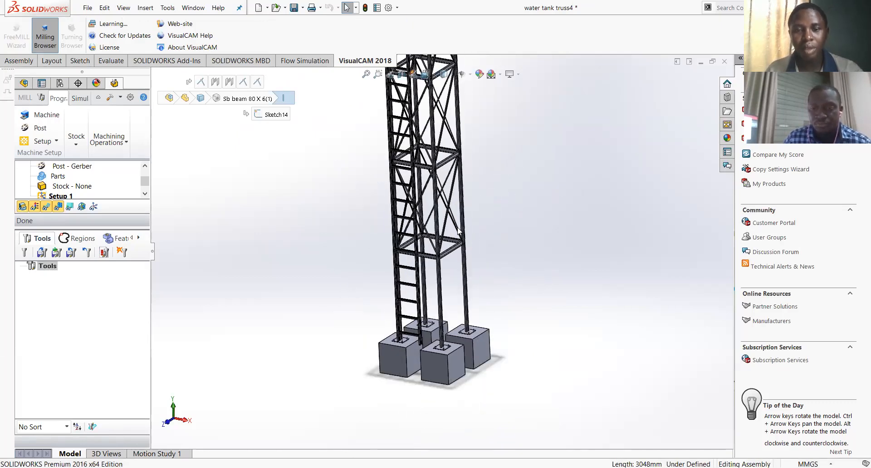
pyautogui.scroll(-2, 458, 231)
pyautogui.scroll(-2, 433, 196)
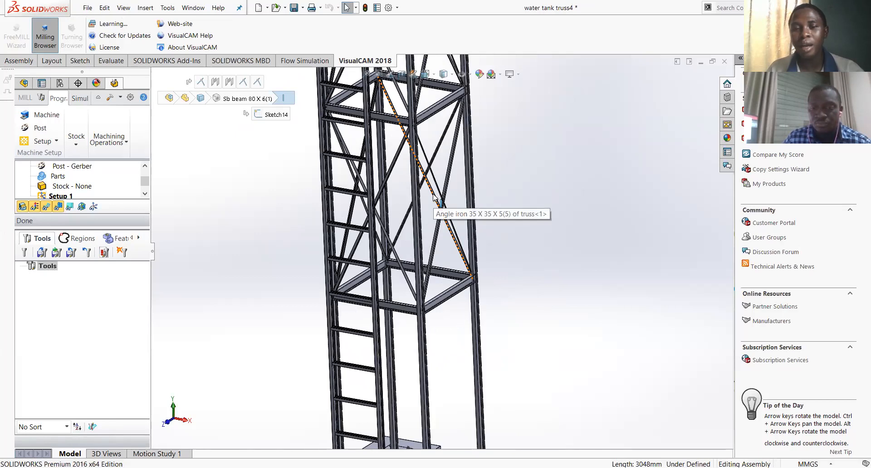
pyautogui.click(434, 196)
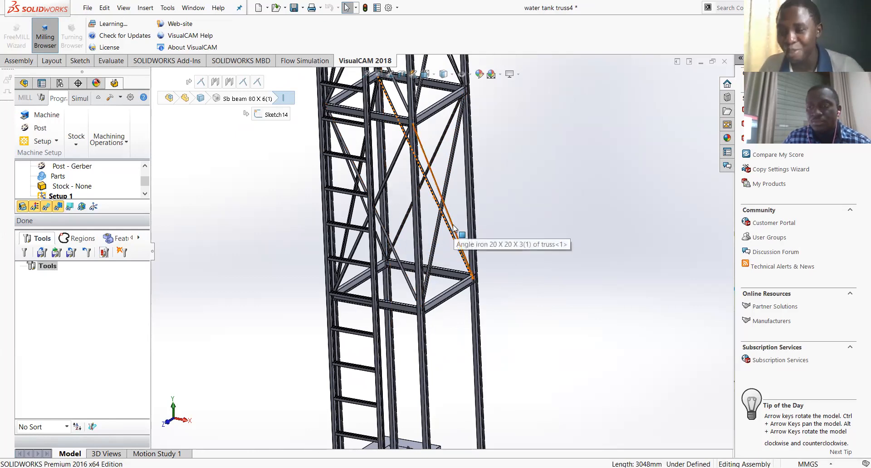
# - Examine the tower's foundation blocks and the bolted base plate under the nearest column
pyautogui.scroll(4, 454, 231)
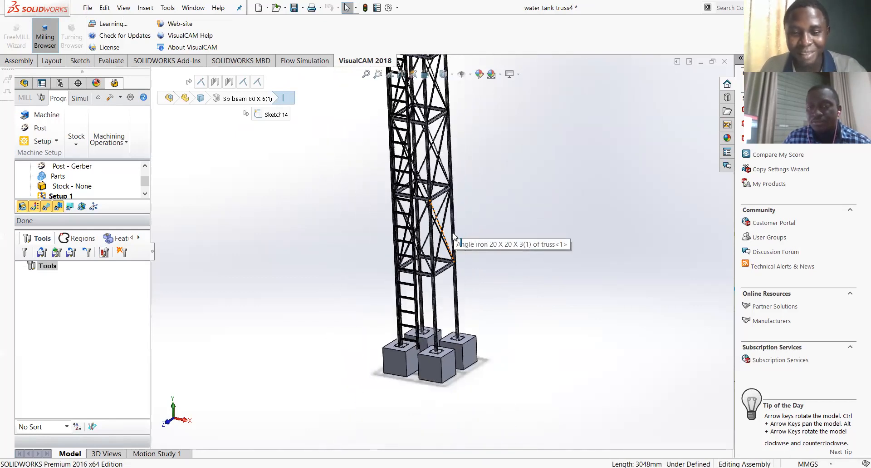
pyautogui.scroll(-5, 440, 384)
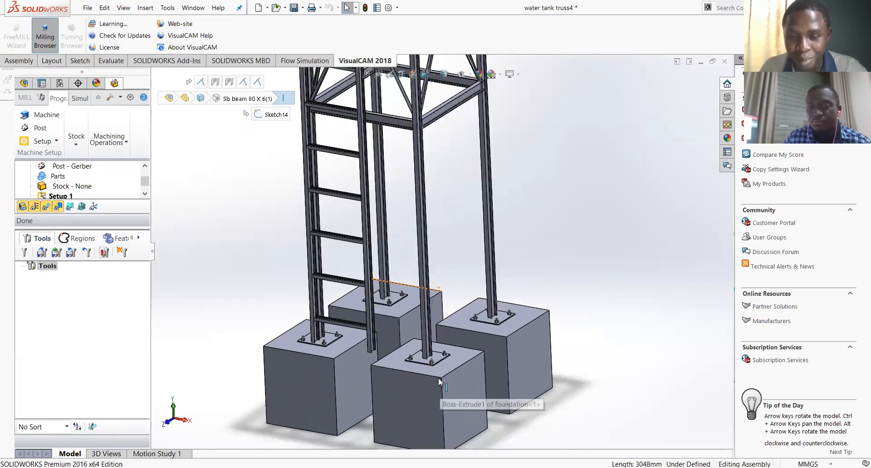
pyautogui.scroll(-8, 438, 380)
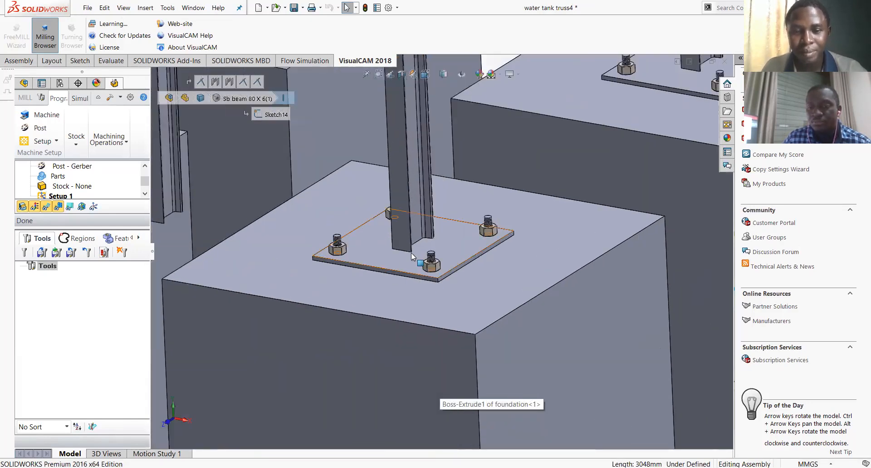
pyautogui.scroll(-3, 412, 252)
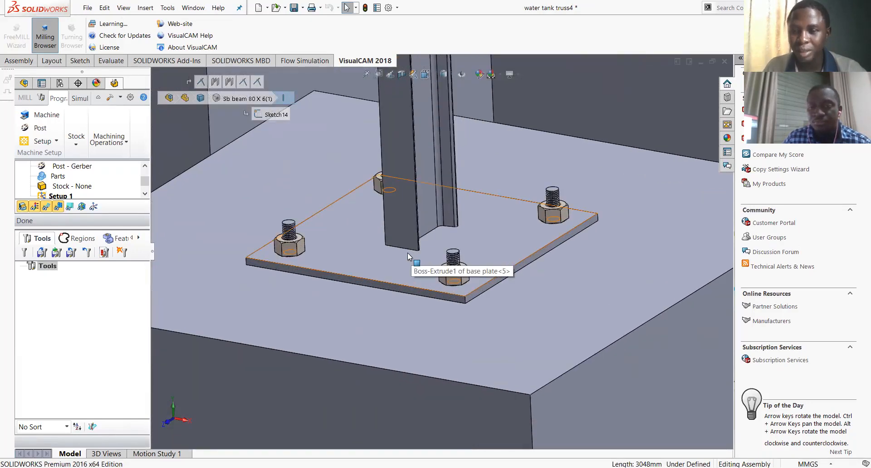
pyautogui.scroll(-2, 408, 253)
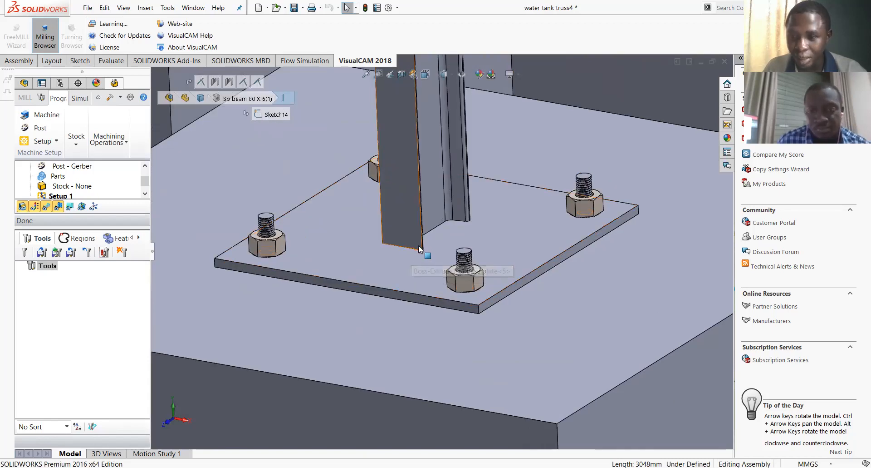
pyautogui.scroll(2, 447, 221)
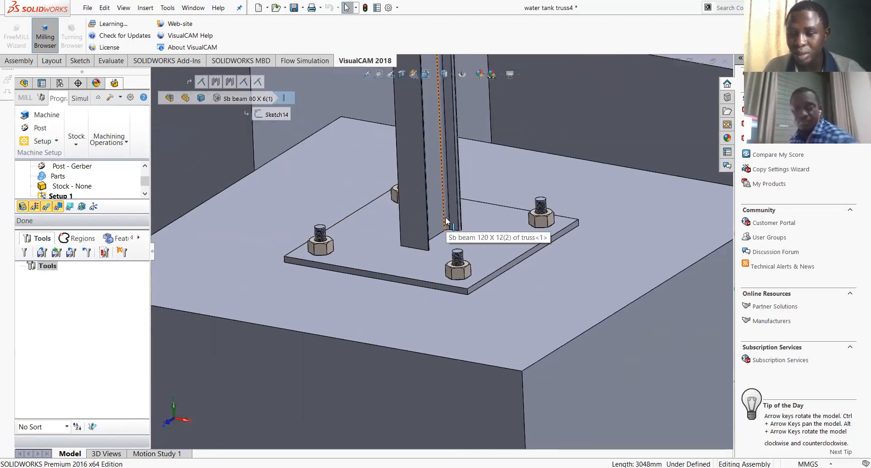
pyautogui.scroll(5, 446, 221)
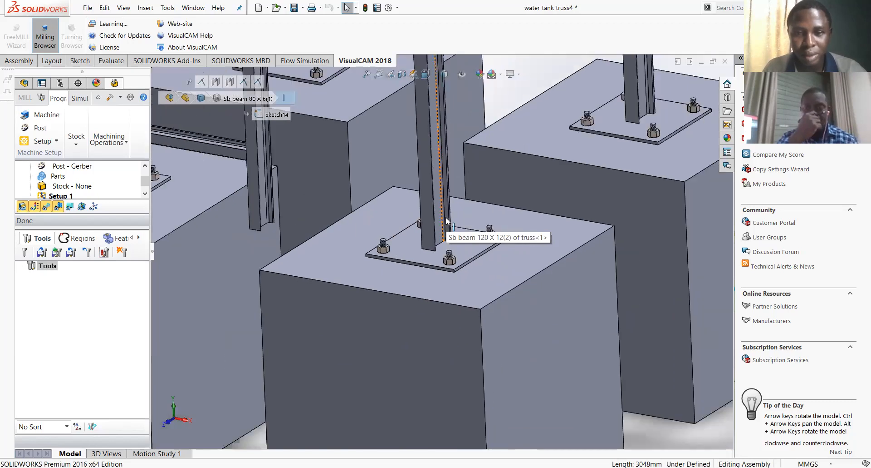
pyautogui.scroll(6, 446, 221)
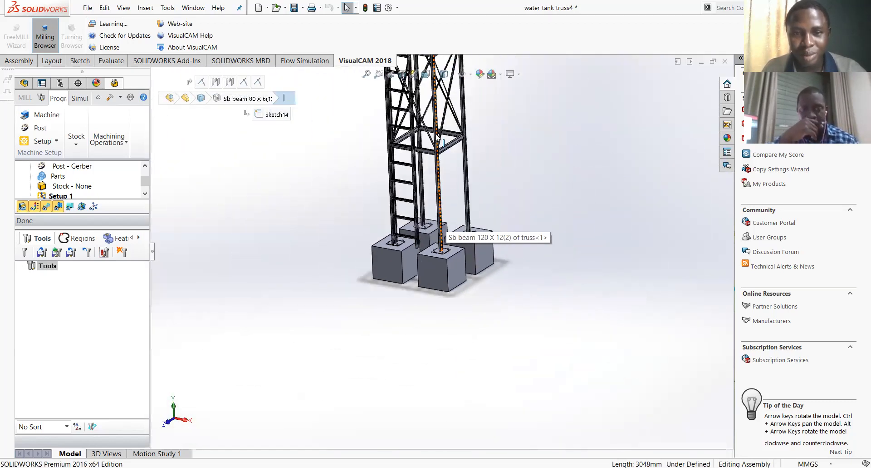
# - Examine the tank platform's floor beams and guard rails at the top of the tower from another angle
pyautogui.scroll(4, 430, 116)
pyautogui.scroll(-5, 431, 113)
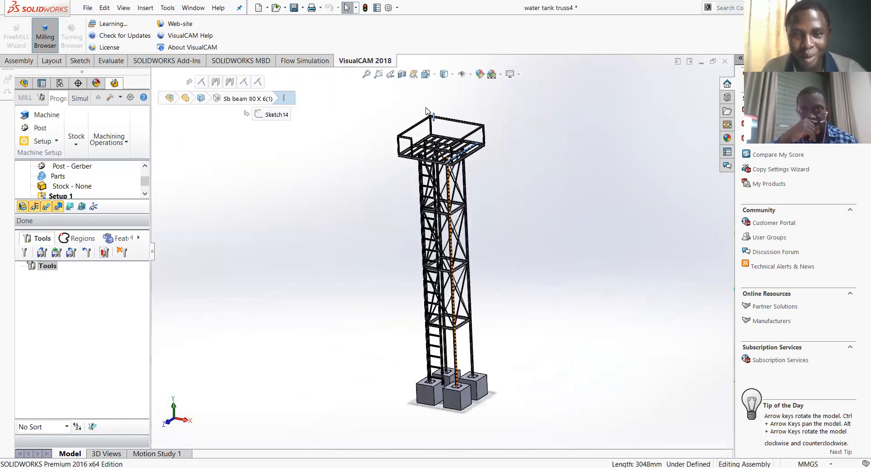
pyautogui.scroll(-5, 444, 193)
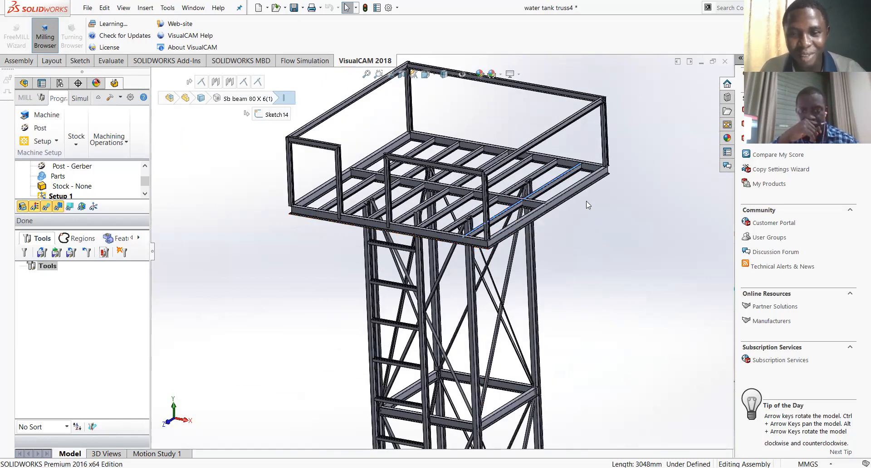
pyautogui.press('f')
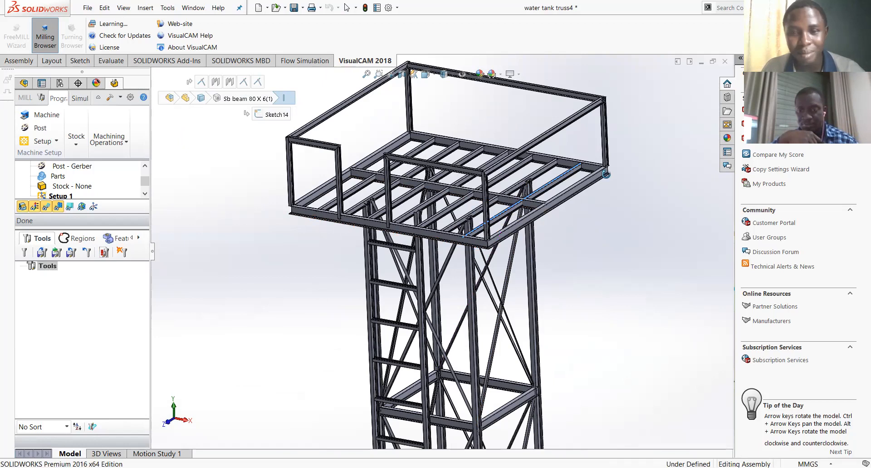
pyautogui.moveTo(557, 209); pyautogui.dragTo(474, 221, button='middle')
pyautogui.scroll(-4, 474, 220)
pyautogui.scroll(-3, 474, 236)
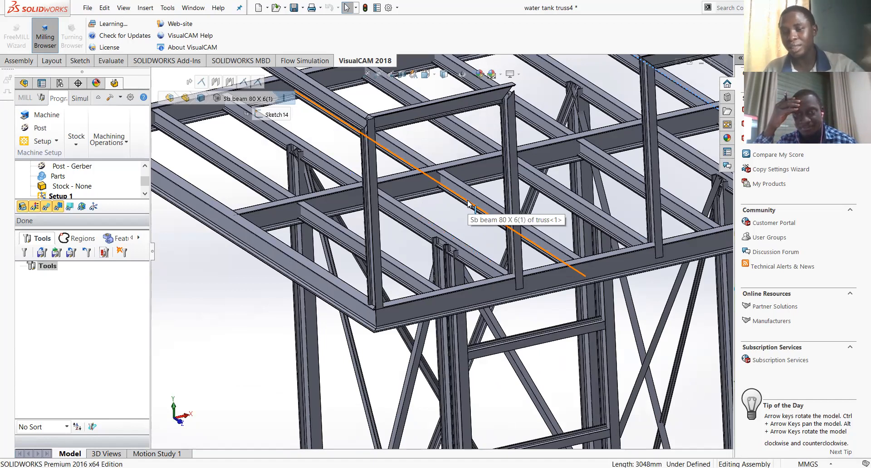
pyautogui.scroll(5, 470, 204)
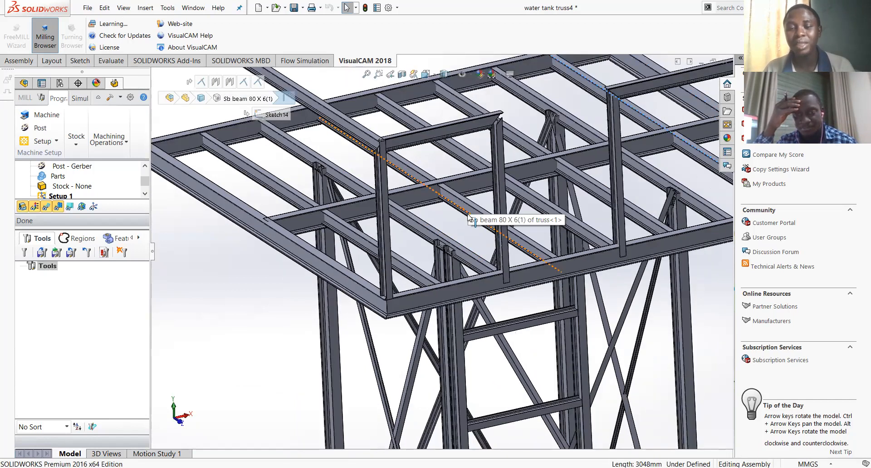
pyautogui.scroll(-4, 476, 271)
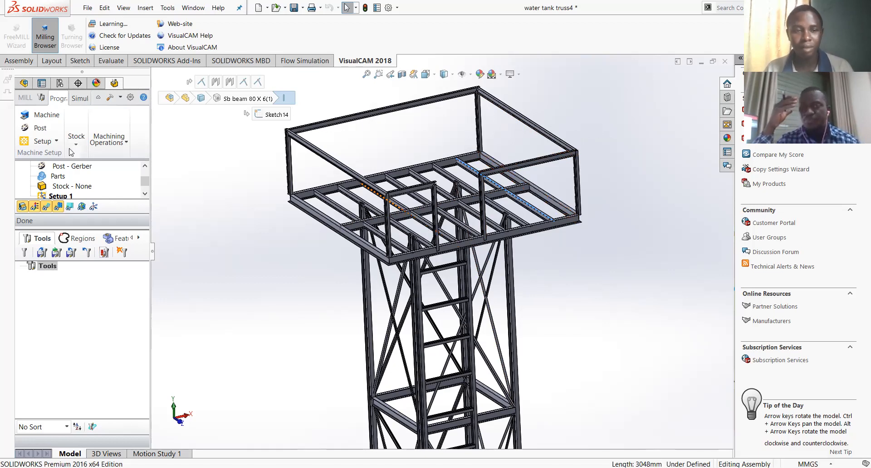
# - Show the assembly's feature tree and pick out the foundation and truss components
pyautogui.click(24, 83)
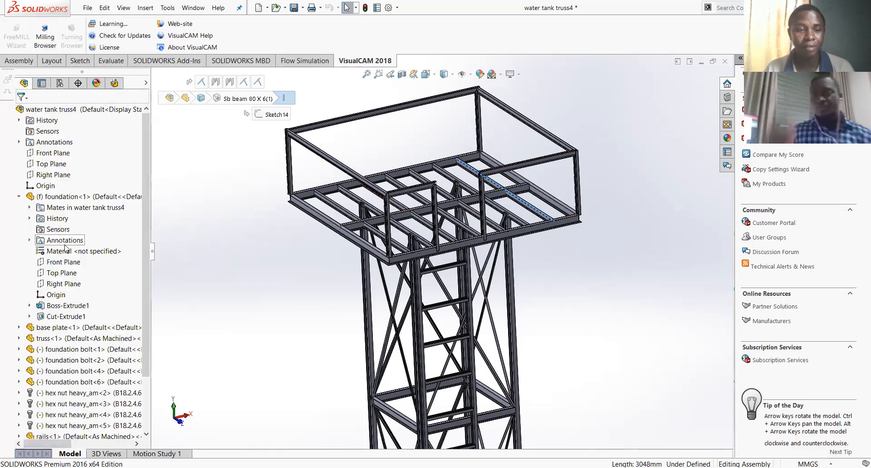
pyautogui.click(67, 199)
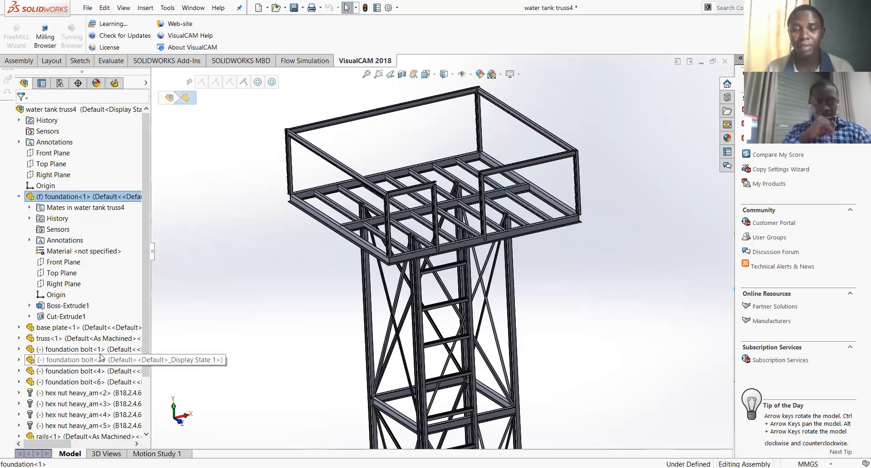
pyautogui.click(104, 337)
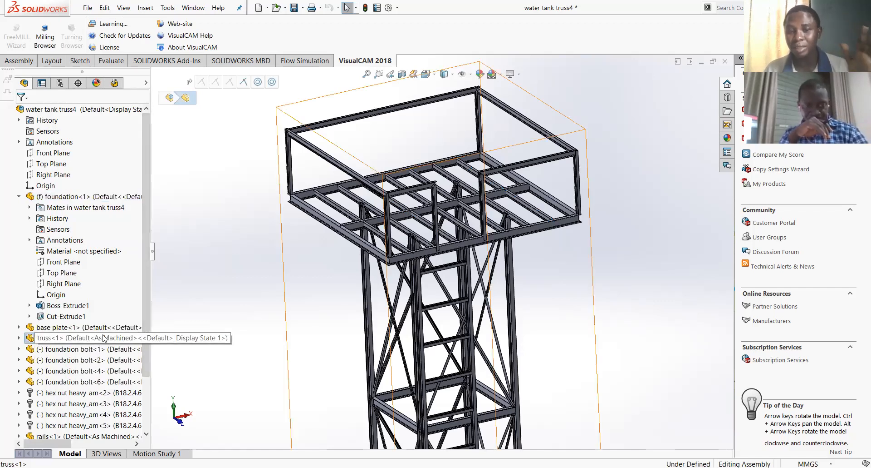
# - Highlight the truss component in the tower model to examine its extent, then clear the selection
pyautogui.click(104, 338)
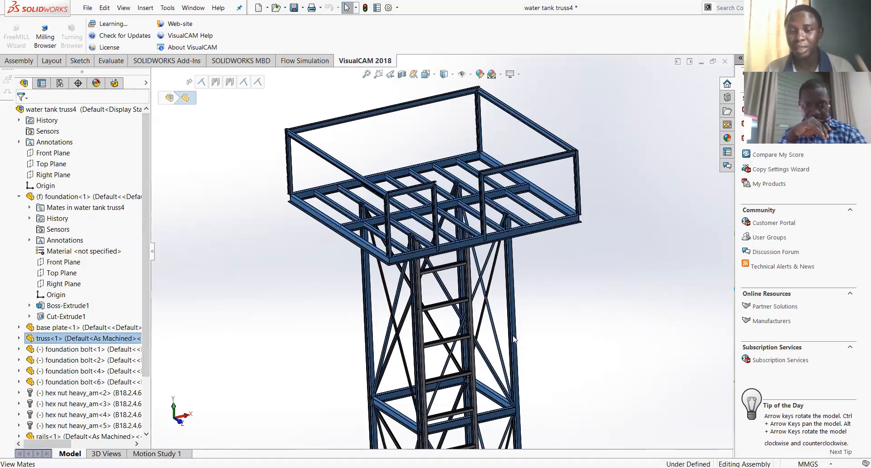
pyautogui.scroll(-2, 465, 310)
pyautogui.scroll(4, 537, 284)
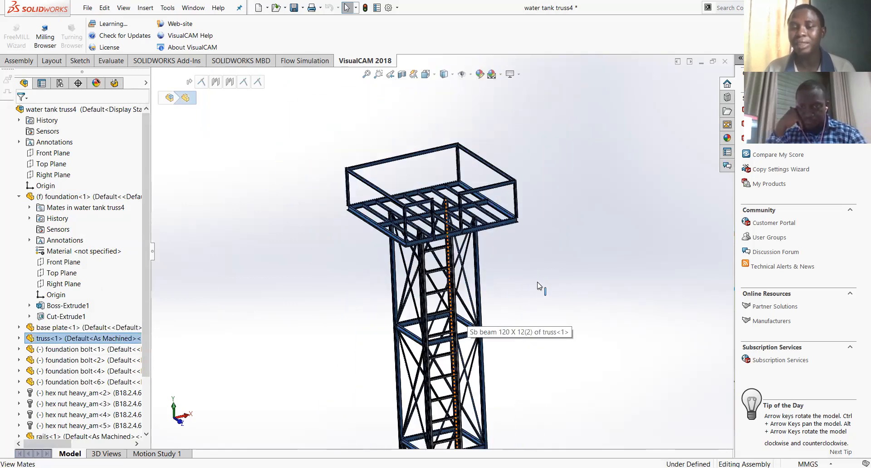
pyautogui.click(556, 271)
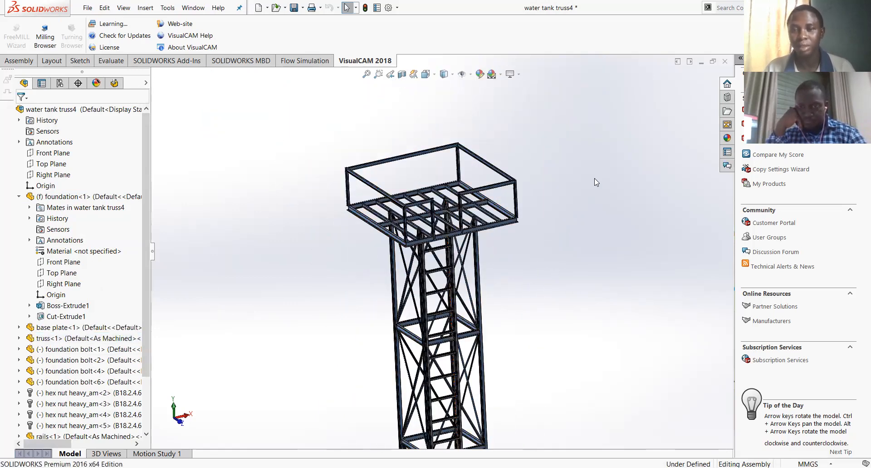
# - Close the water tank truss4 assembly without saving, and close its drawing with all modified documents saved
pyautogui.click(726, 63)
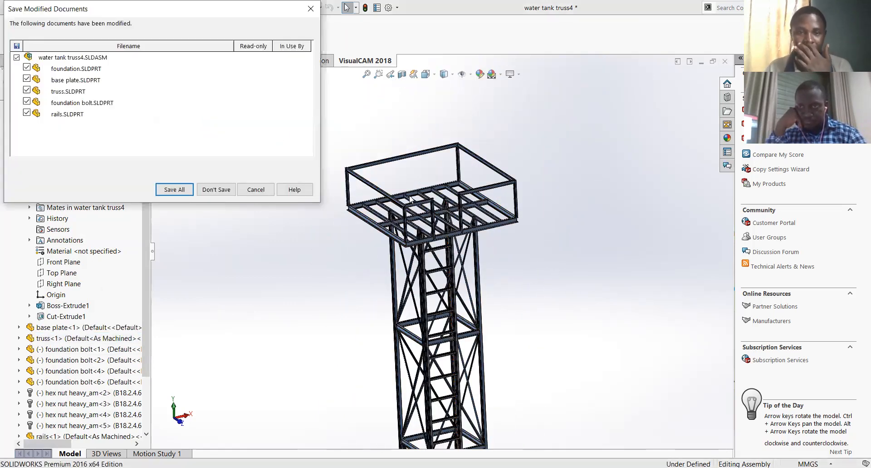
pyautogui.click(216, 189)
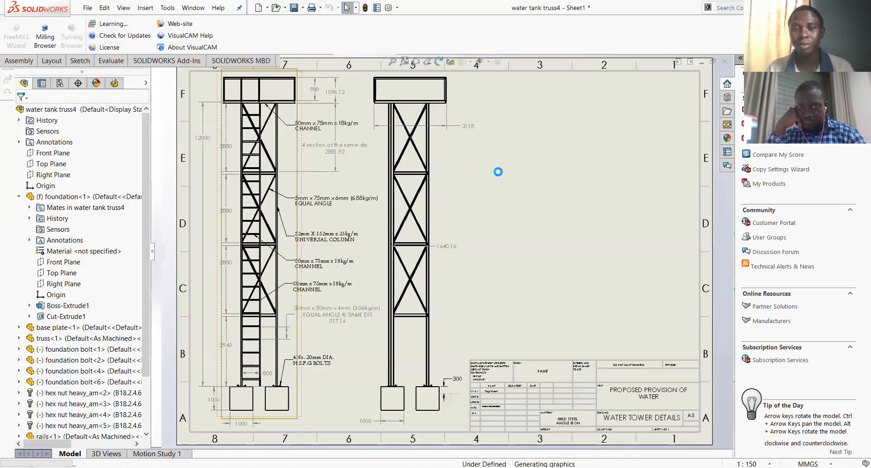
pyautogui.click(725, 66)
pyautogui.click(171, 189)
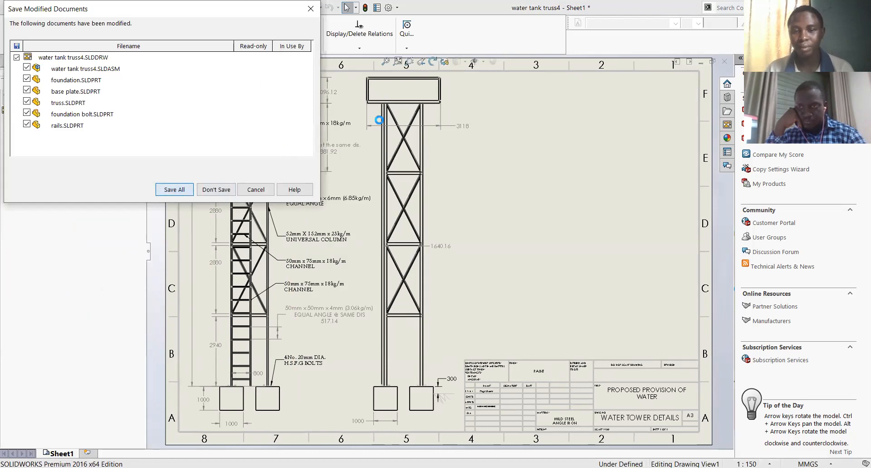
pyautogui.click(491, 255)
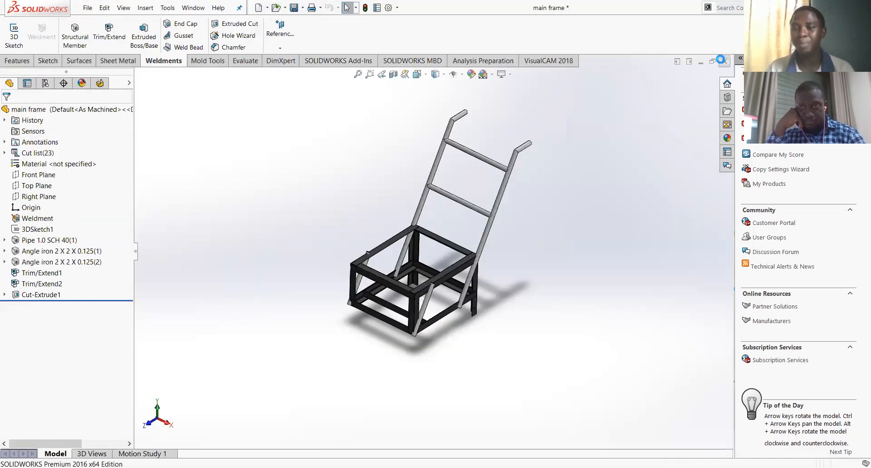
# - Close the main frame part without saving, discarding its changes in the advanced bush cutter assembly
pyautogui.click(722, 60)
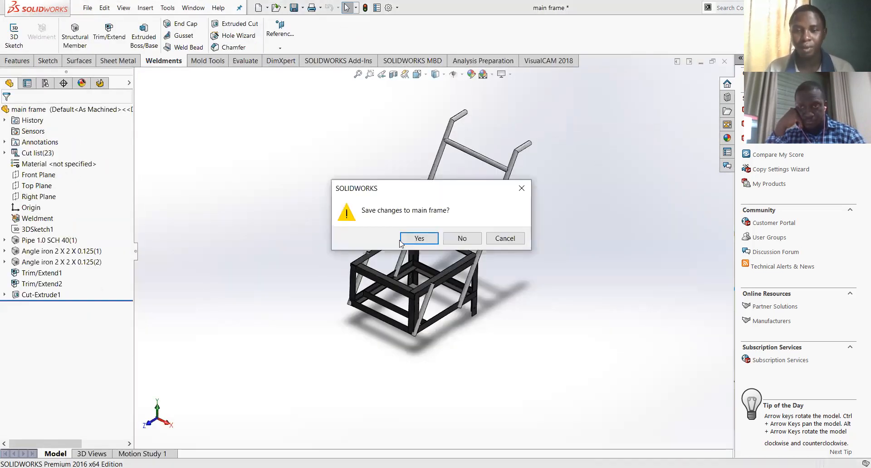
pyautogui.click(453, 240)
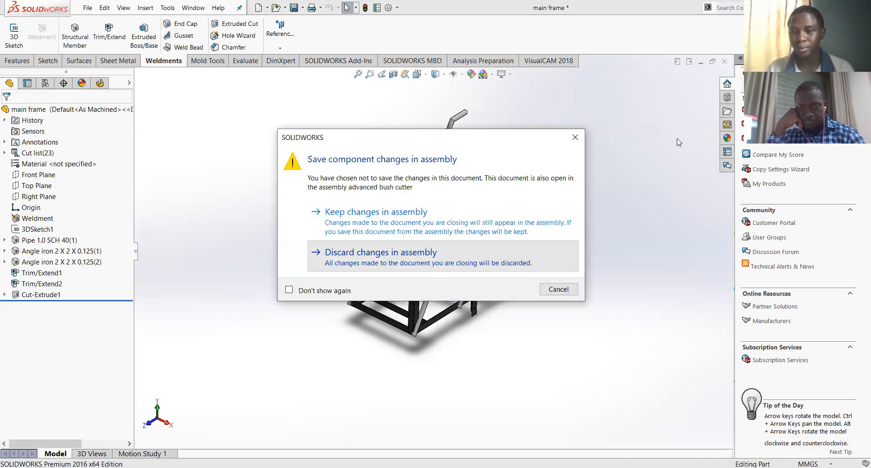
pyautogui.press('Return')
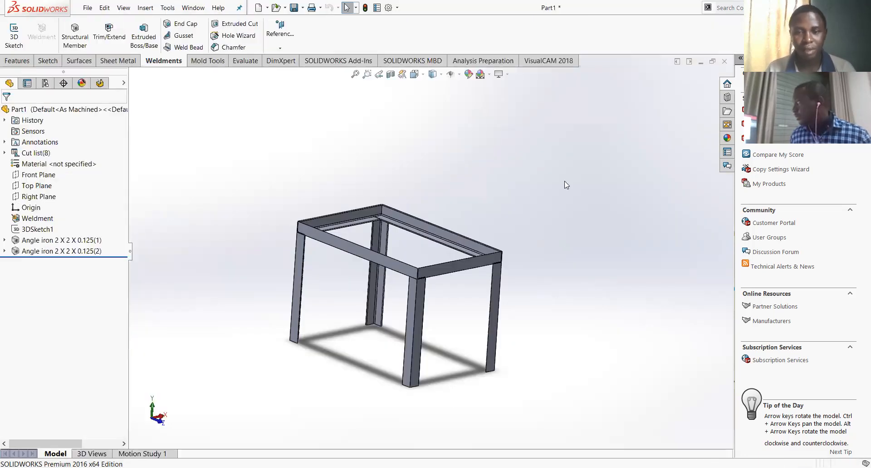
# - Close the angle iron stand part, Part1, without saving the modified documents
pyautogui.scroll(-3, 580, 171)
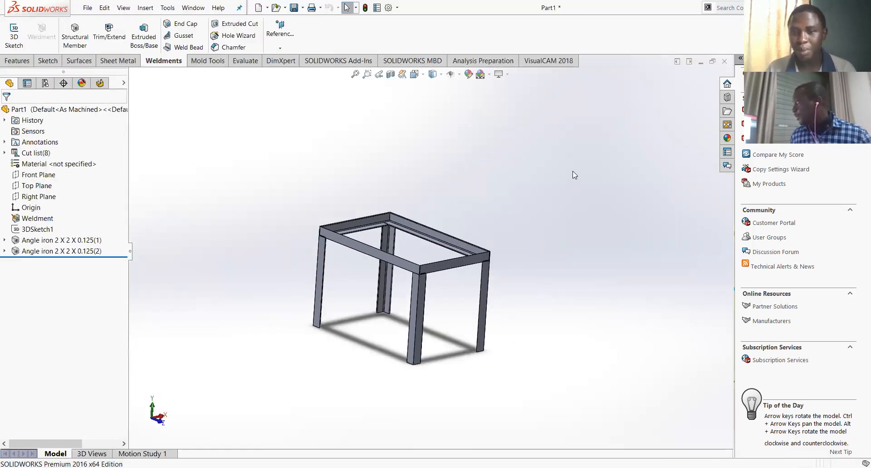
pyautogui.click(726, 64)
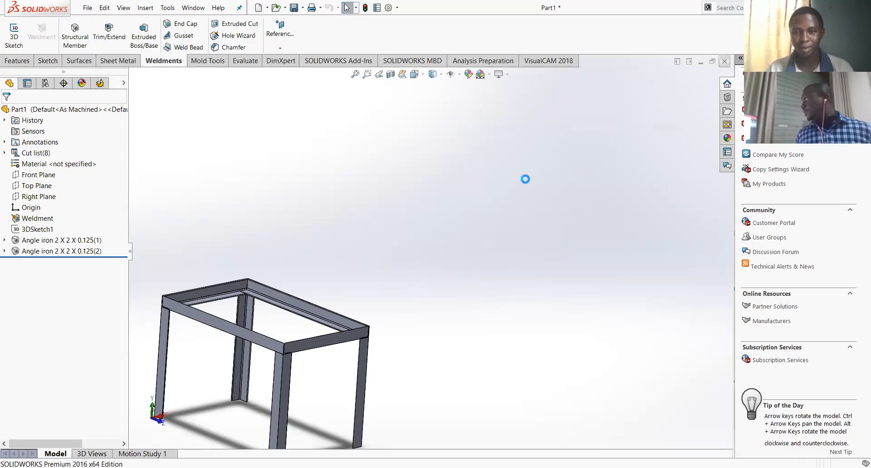
pyautogui.click(463, 253)
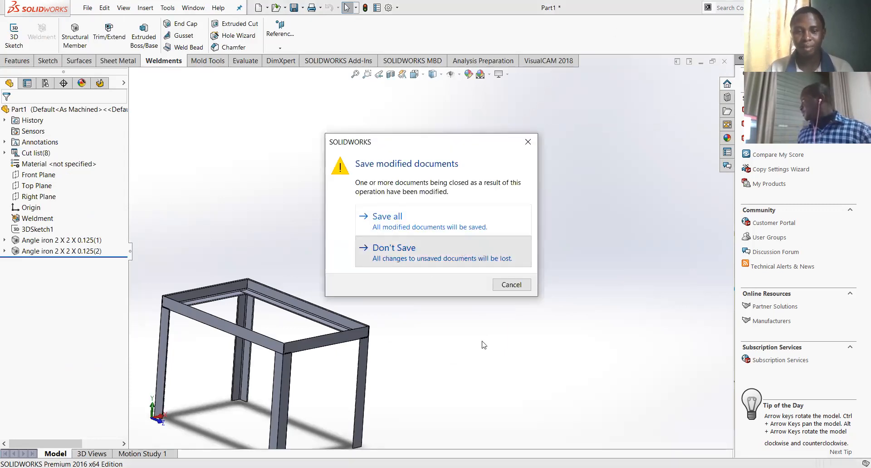